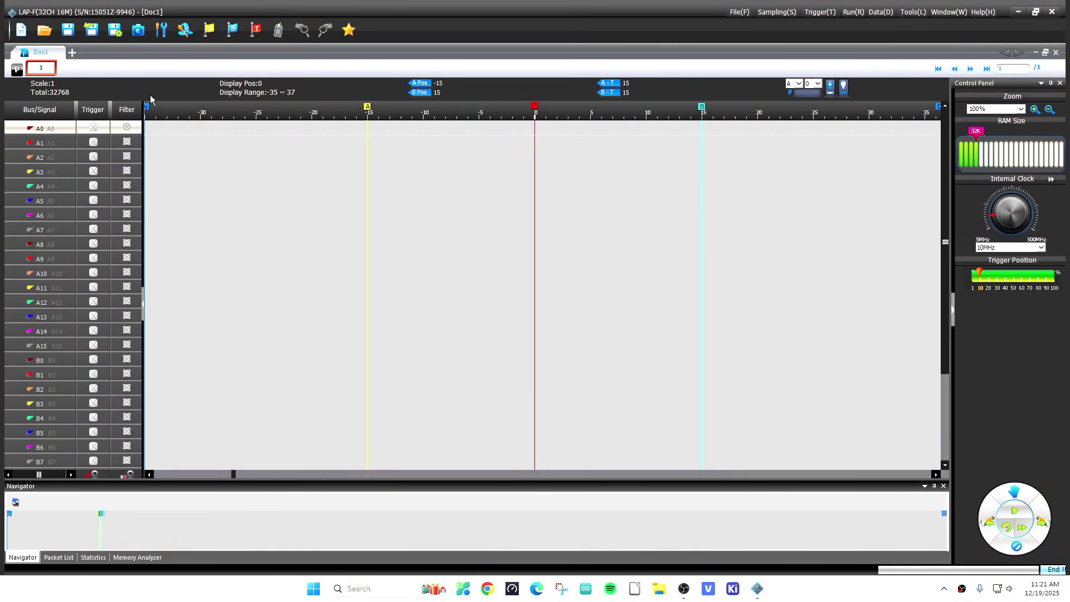
# - Create a new Doc2 and run a single capture
pyautogui.click(20, 31)
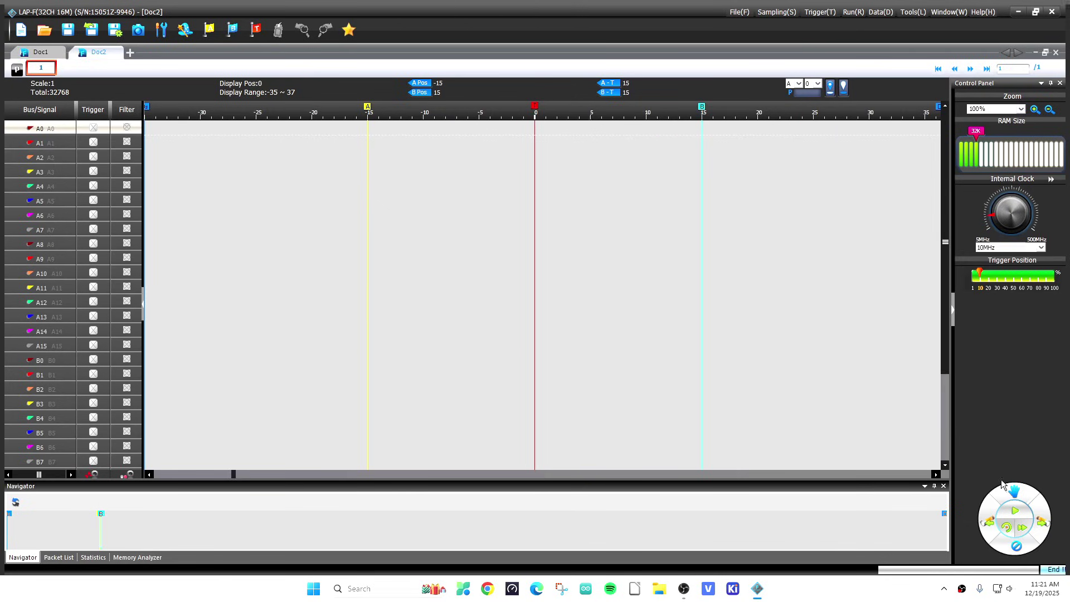
pyautogui.click(1017, 513)
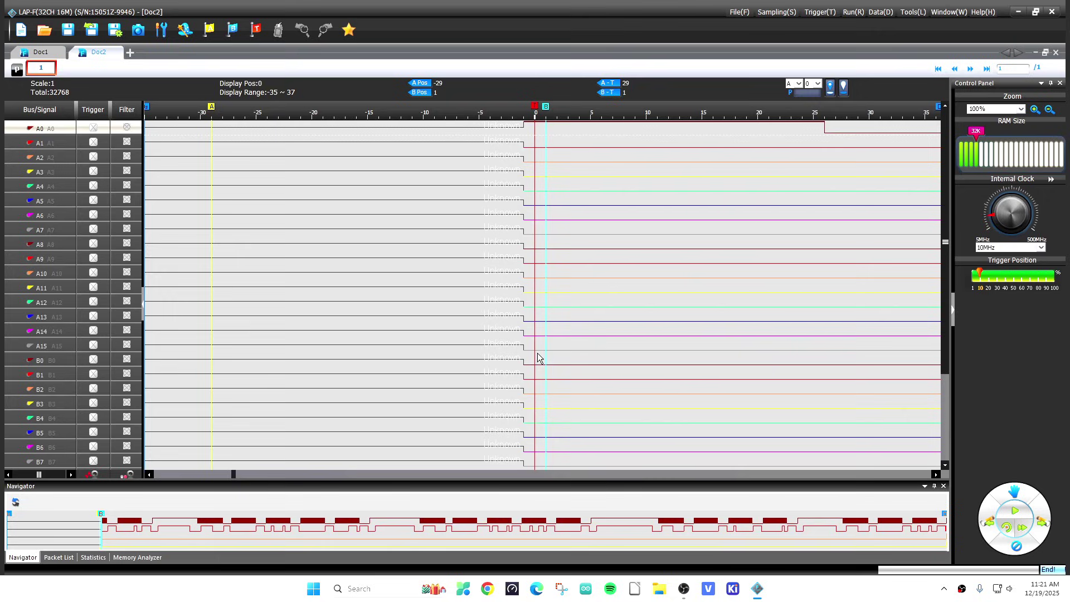
pyautogui.scroll(-4, 514, 205)
pyautogui.scroll(-5, 515, 205)
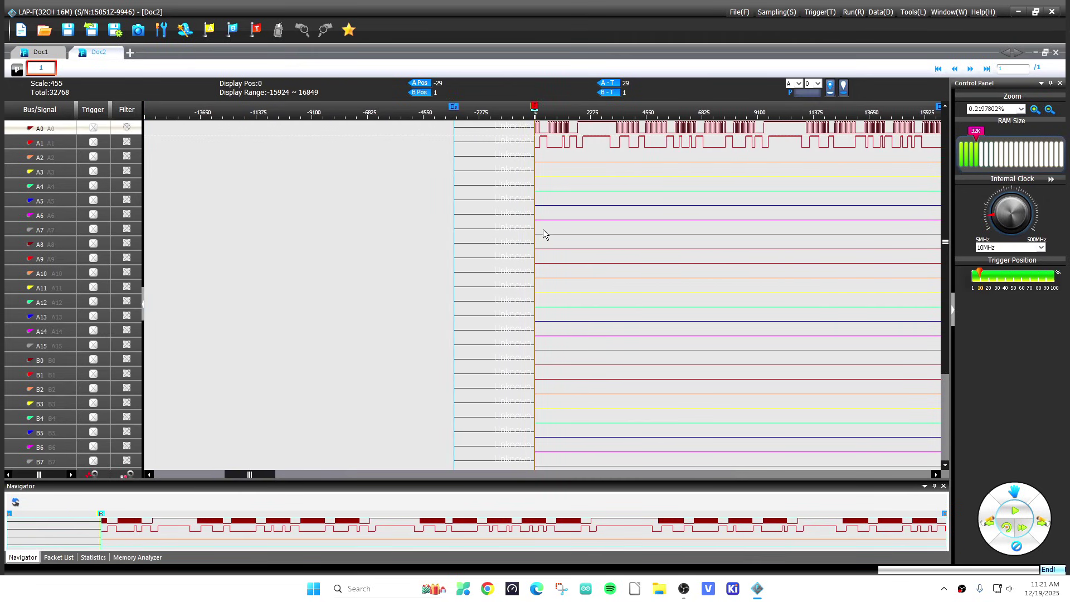
pyautogui.scroll(-1, 543, 230)
# - Enlarge the A0 and A1 rows so their waveforms are visible
pyautogui.hscroll(3, 543, 230)
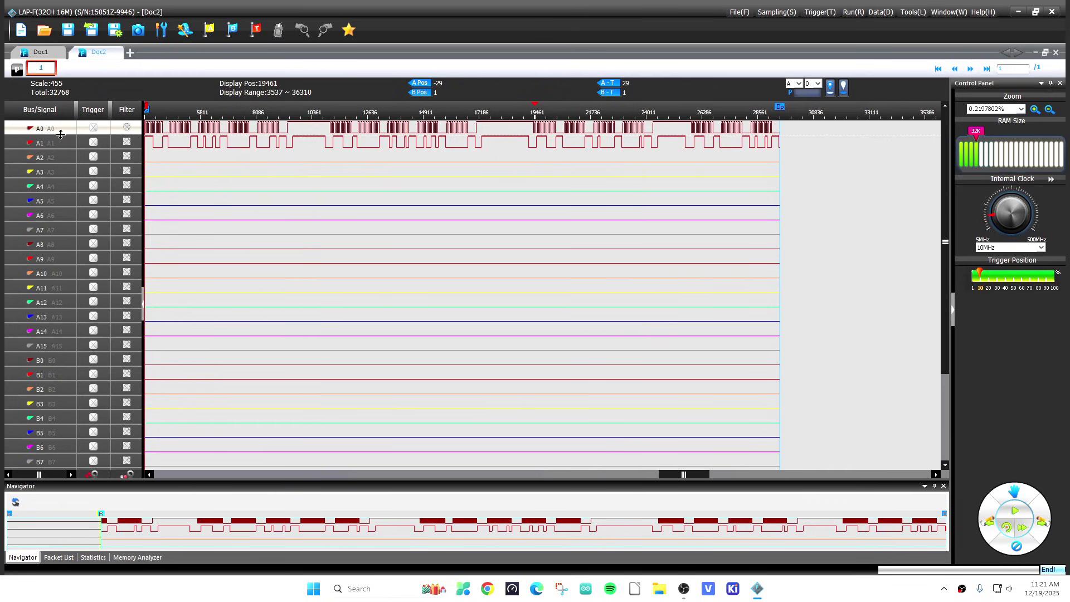
pyautogui.moveTo(62, 135); pyautogui.dragTo(55, 214)
pyautogui.click(55, 179)
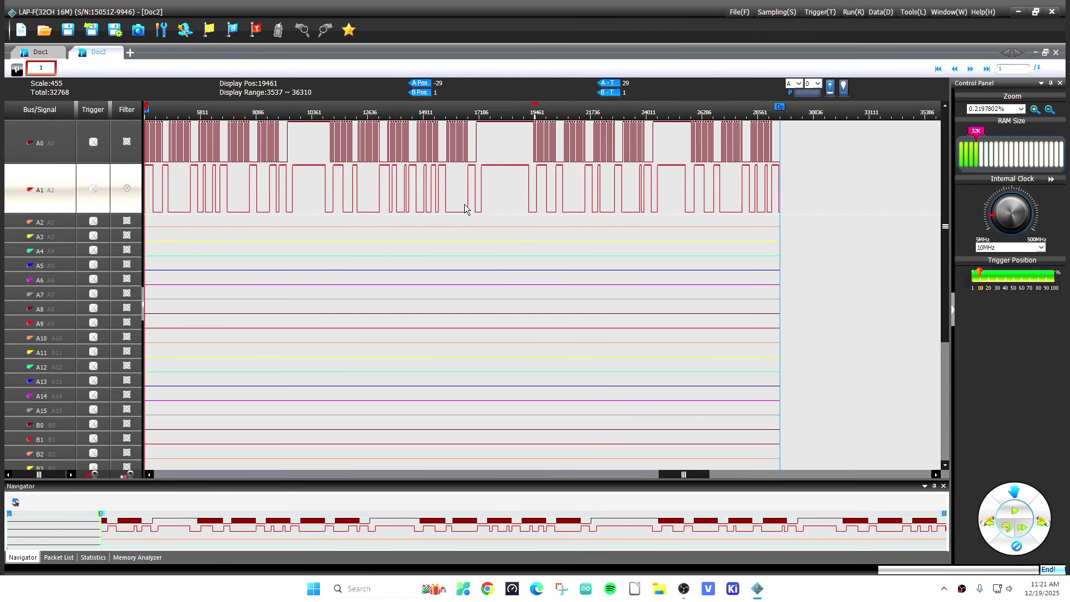
# - Open 3224 I2C.laf from the Documents folder to view its decoded SCL/SDA packets
pyautogui.click(45, 30)
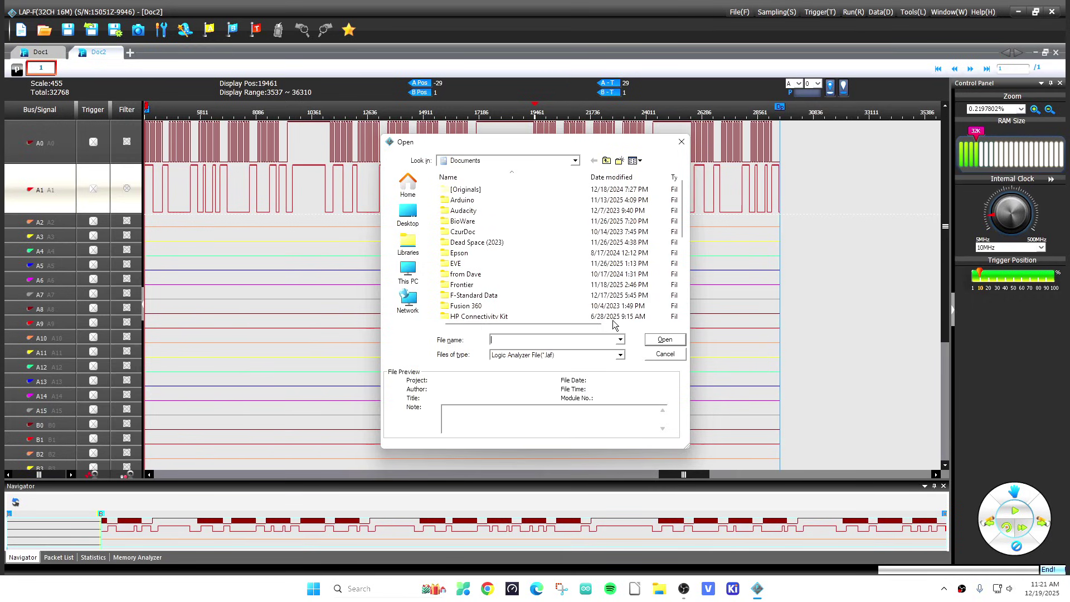
pyautogui.scroll(-5, 565, 289)
pyautogui.doubleClick(469, 296)
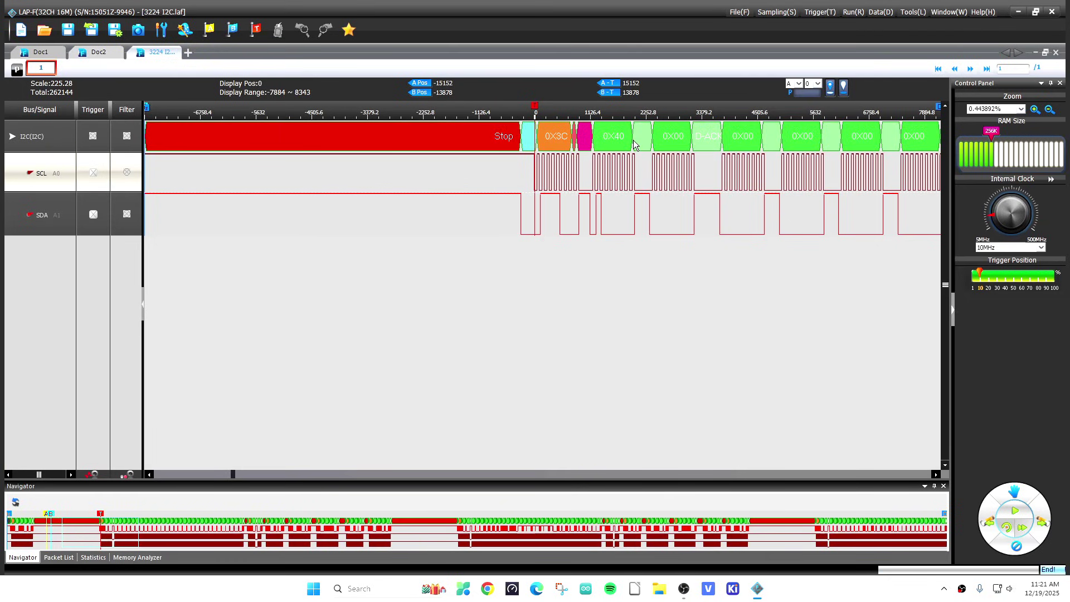
pyautogui.moveTo(633, 144)
pyautogui.scroll(-5, 618, 226)
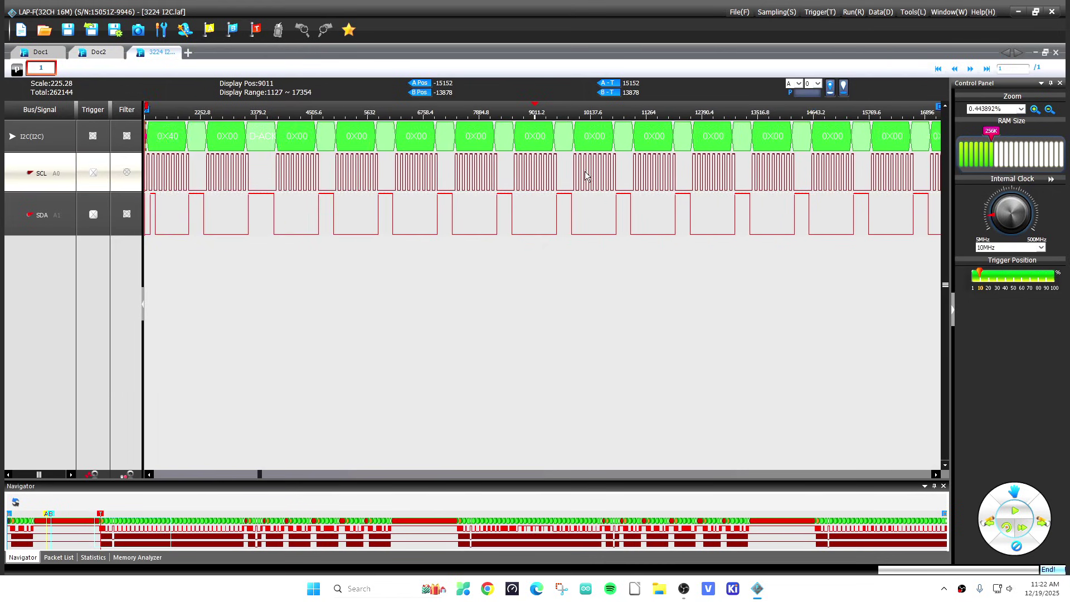
pyautogui.scroll(5, 509, 201)
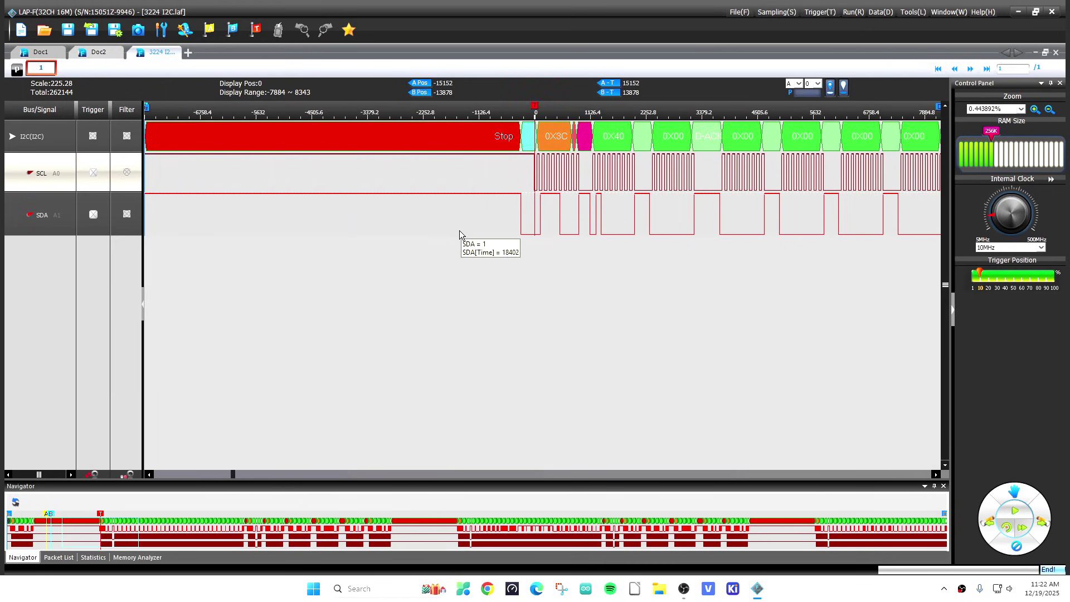
# - Run a single capture of the I2C bus and scroll through the new waveform
pyautogui.click(1015, 511)
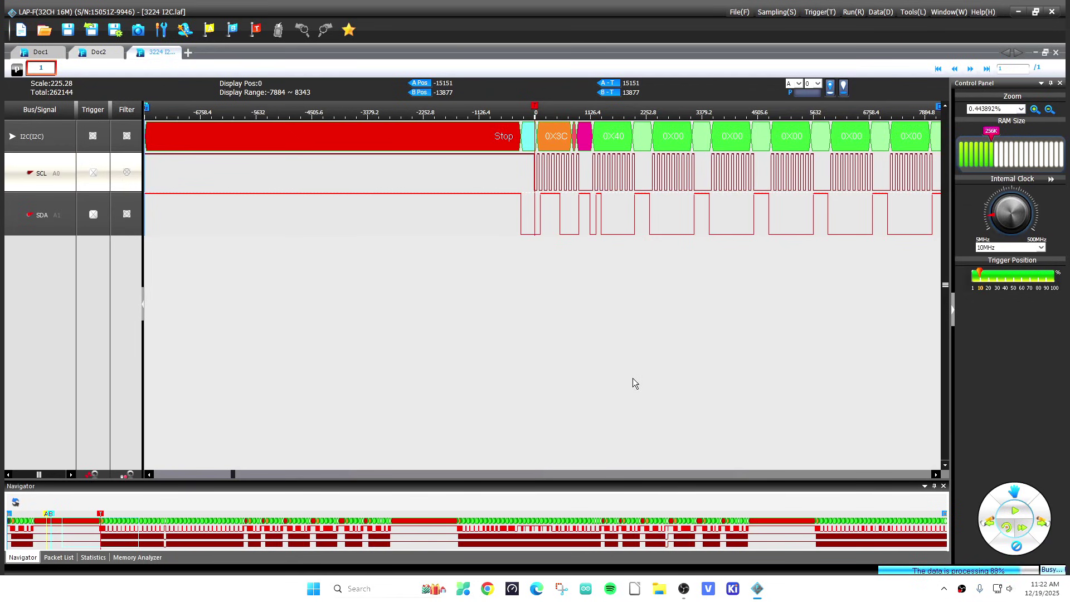
pyautogui.hscroll(3, 656, 351)
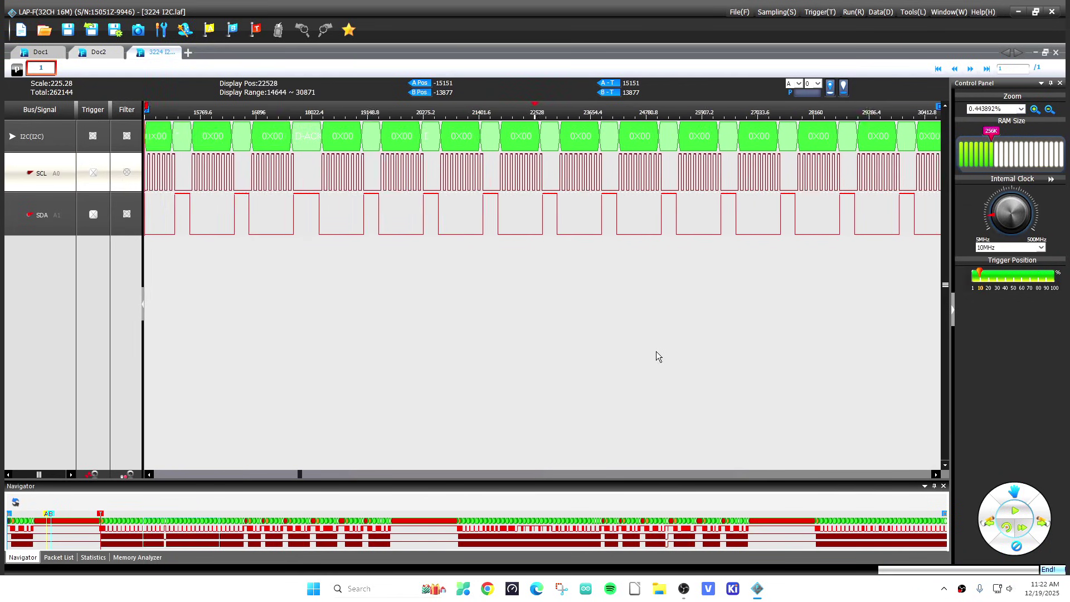
pyautogui.hscroll(-5, 656, 351)
pyautogui.hscroll(4, 656, 351)
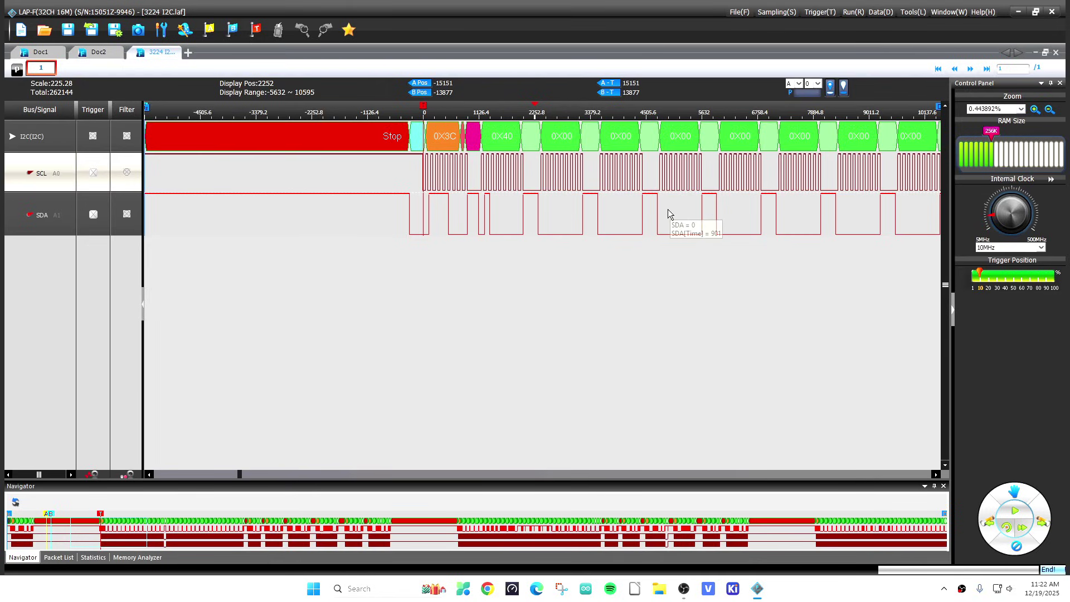
# - Select the A cursor bar in the Select Bar dialog
pyautogui.click(426, 85)
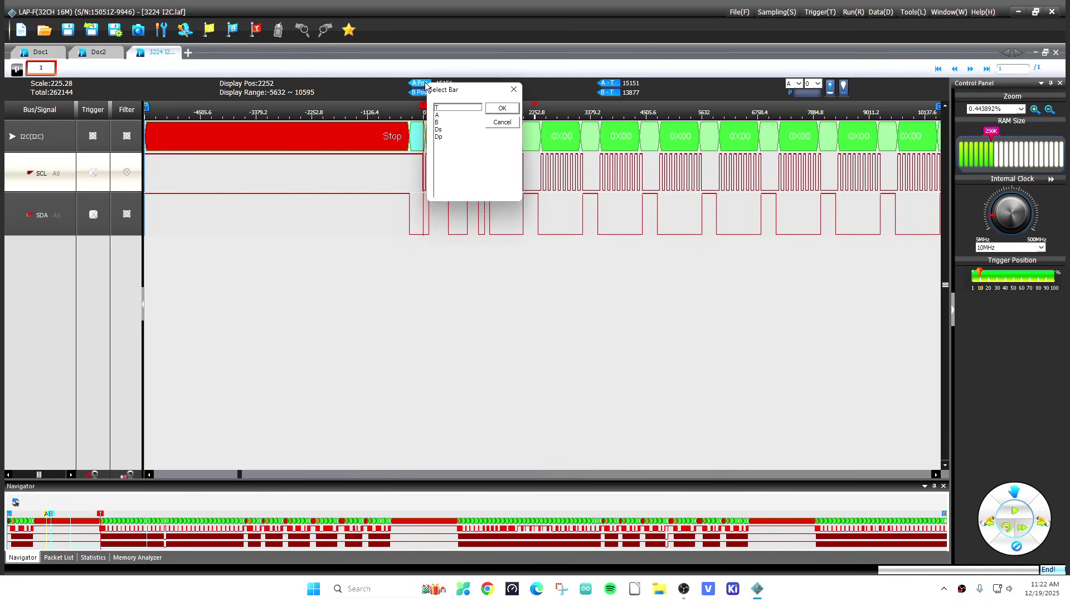
pyautogui.click(444, 115)
pyautogui.click(490, 107)
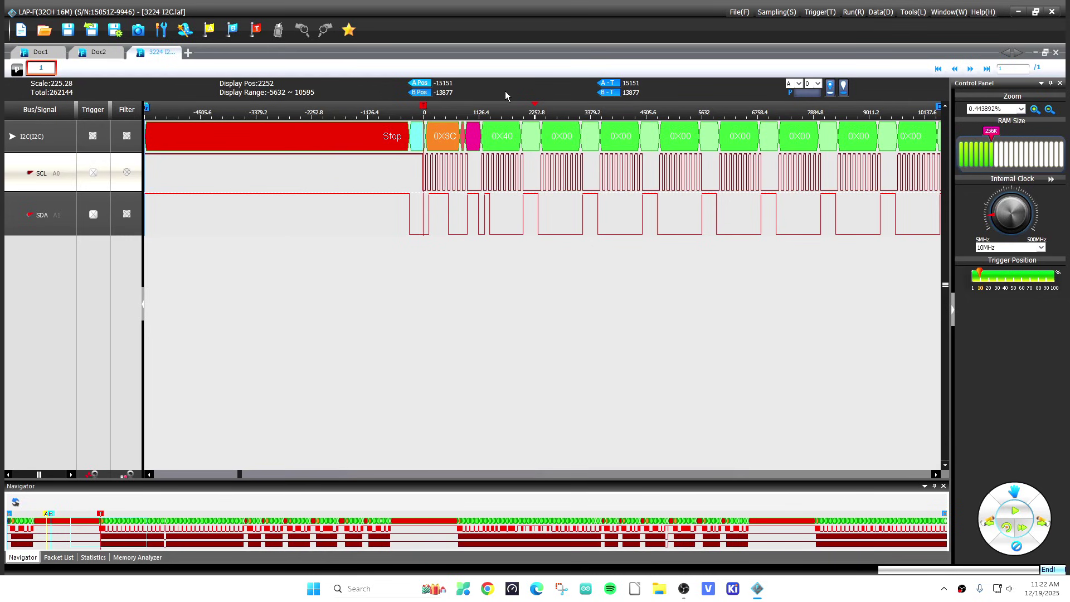
# - Drag the B cursor to position 1616 on the first Data 0X40 packet
pyautogui.scroll(-4, 557, 134)
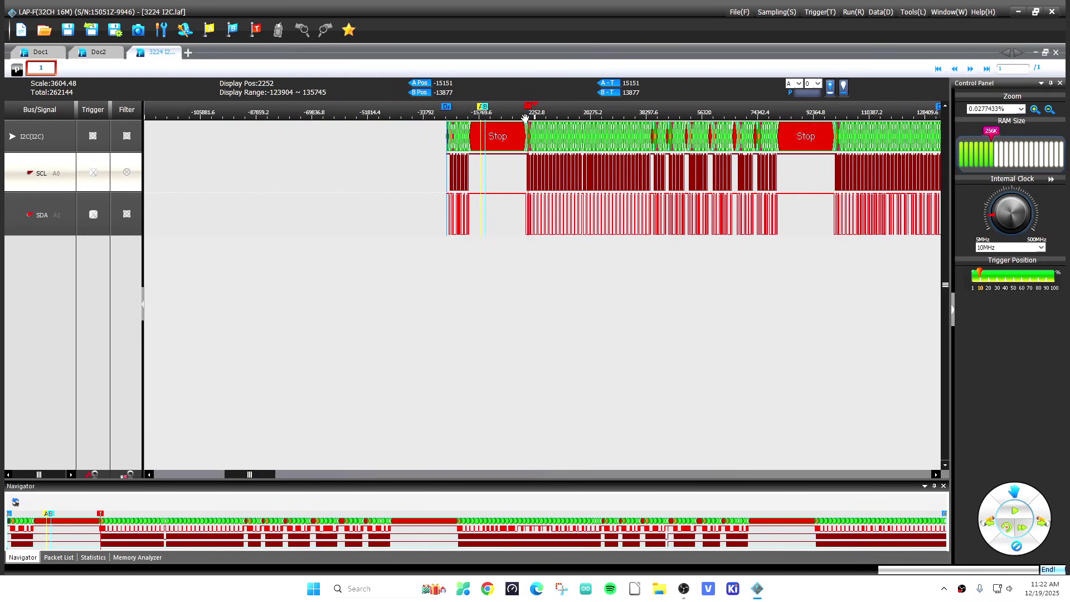
pyautogui.moveTo(483, 107); pyautogui.dragTo(539, 106)
pyautogui.scroll(5, 539, 107)
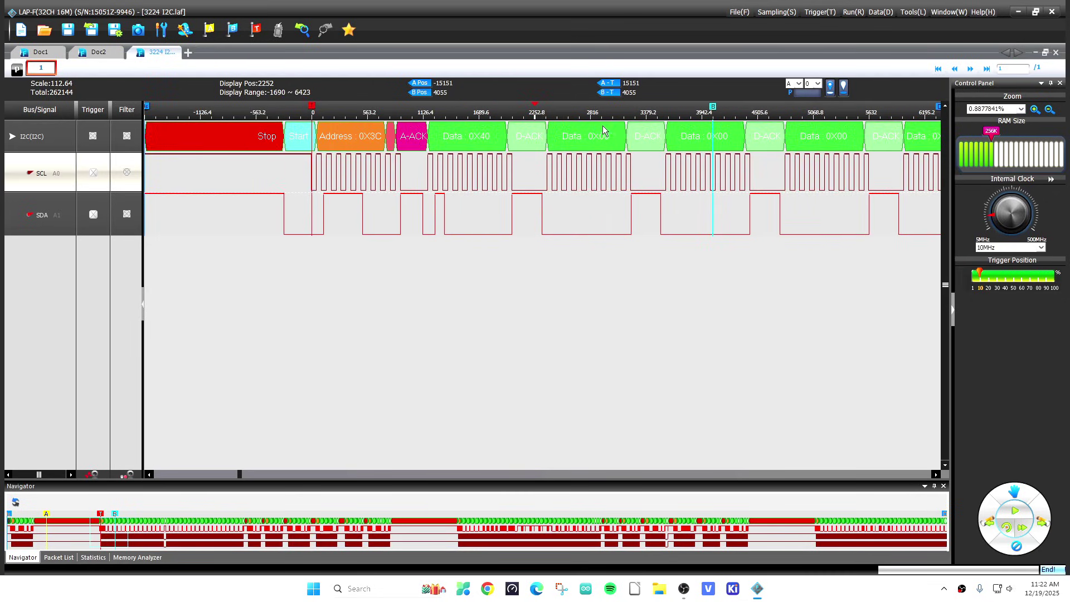
pyautogui.moveTo(714, 105); pyautogui.dragTo(472, 107)
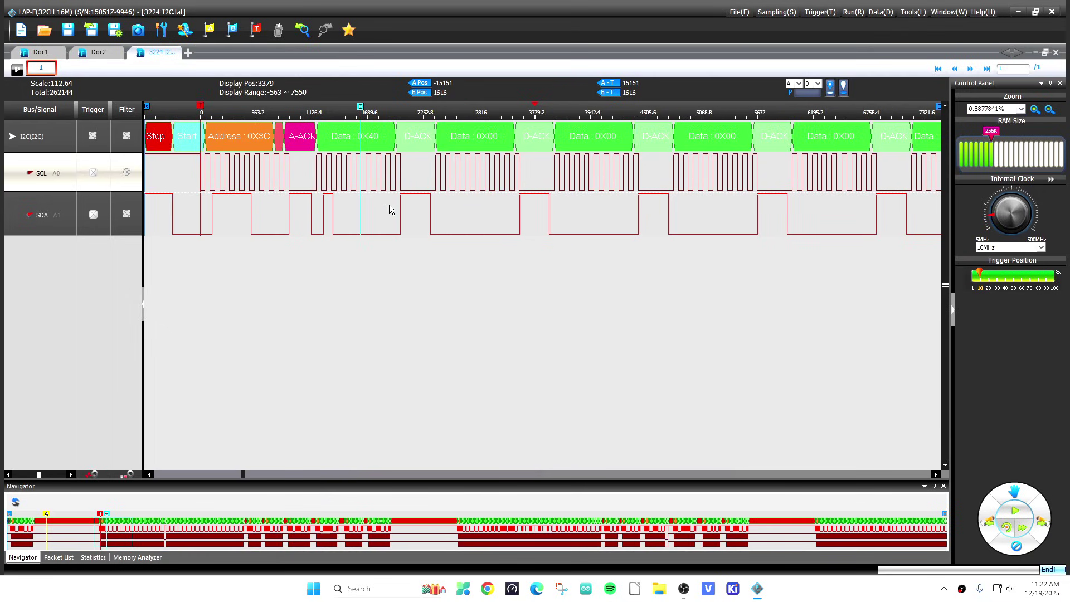
pyautogui.scroll(-4, 399, 209)
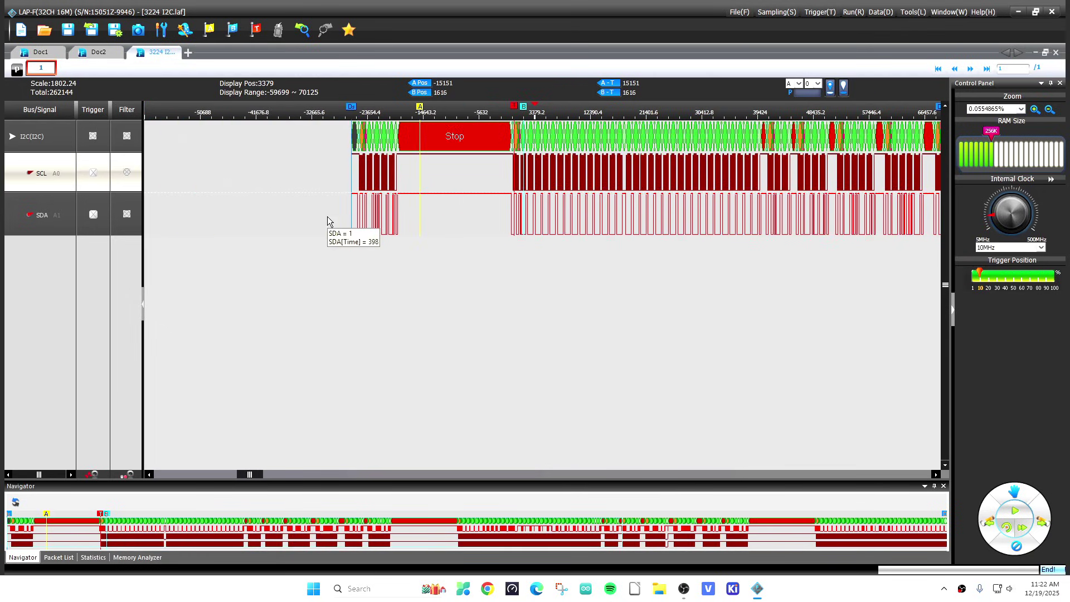
pyautogui.scroll(-1, 719, 270)
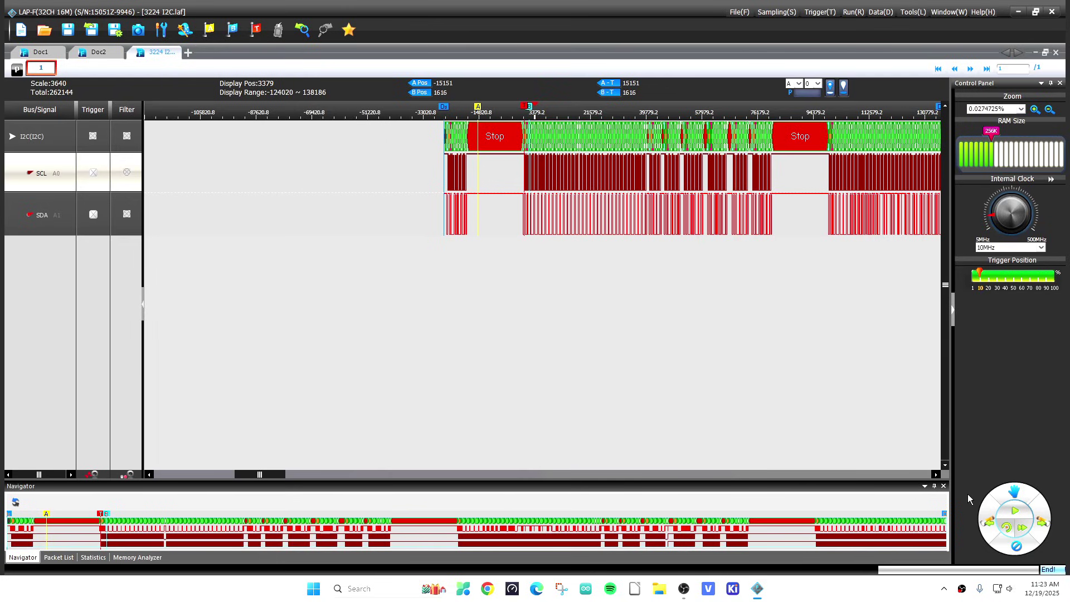
# - Run another single capture and zoom to the trigger's Start, 0X3C and 0X40 packets
pyautogui.click(1013, 513)
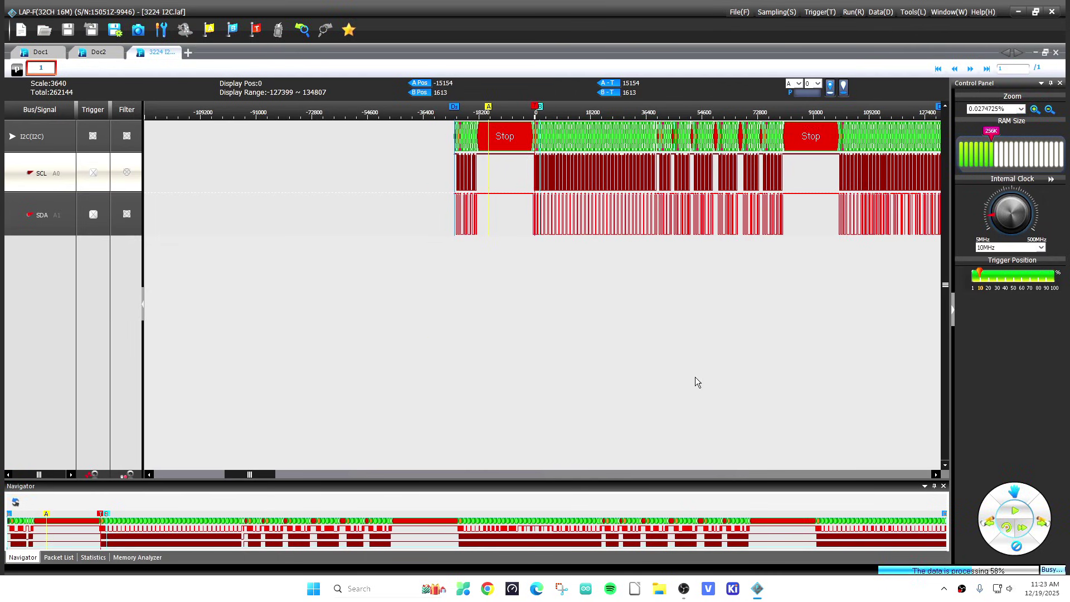
pyautogui.scroll(6, 534, 163)
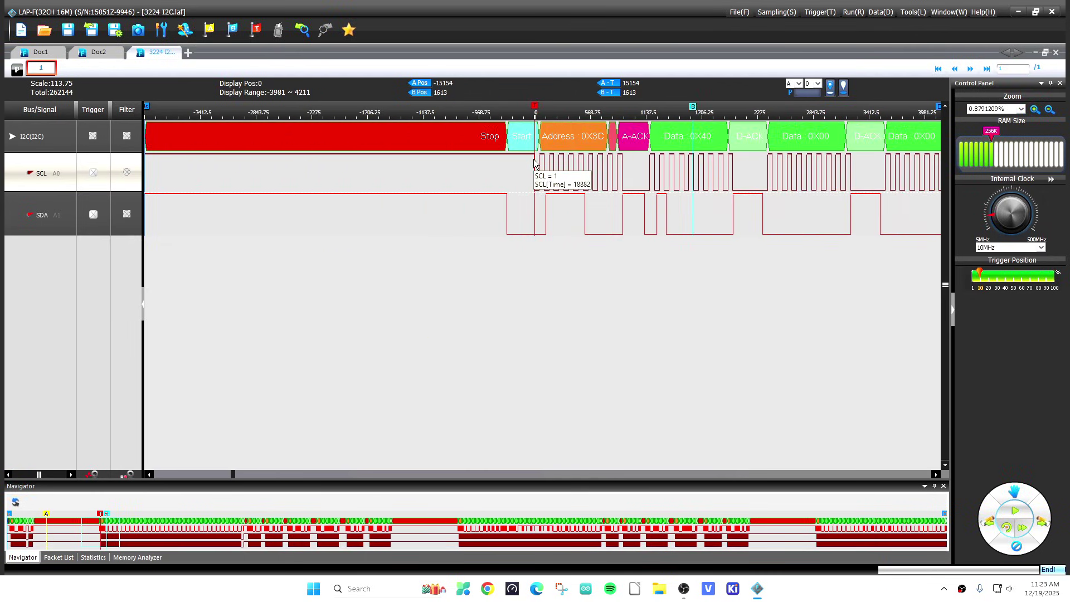
pyautogui.scroll(-1, 534, 163)
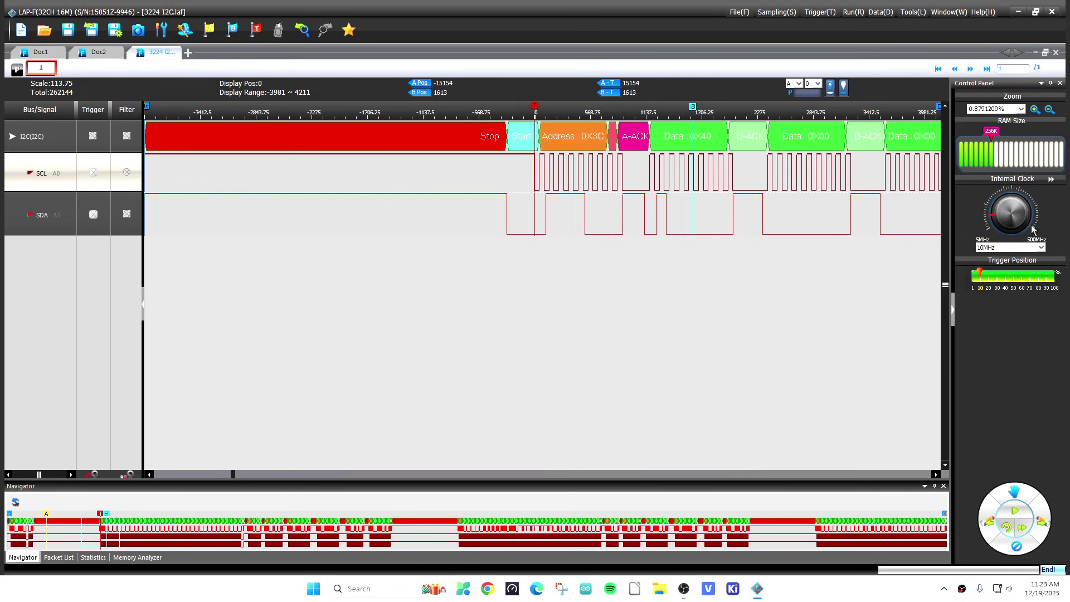
# - Open Trigger Setup and review the Port A and Port B trigger conditions
pyautogui.click(818, 13)
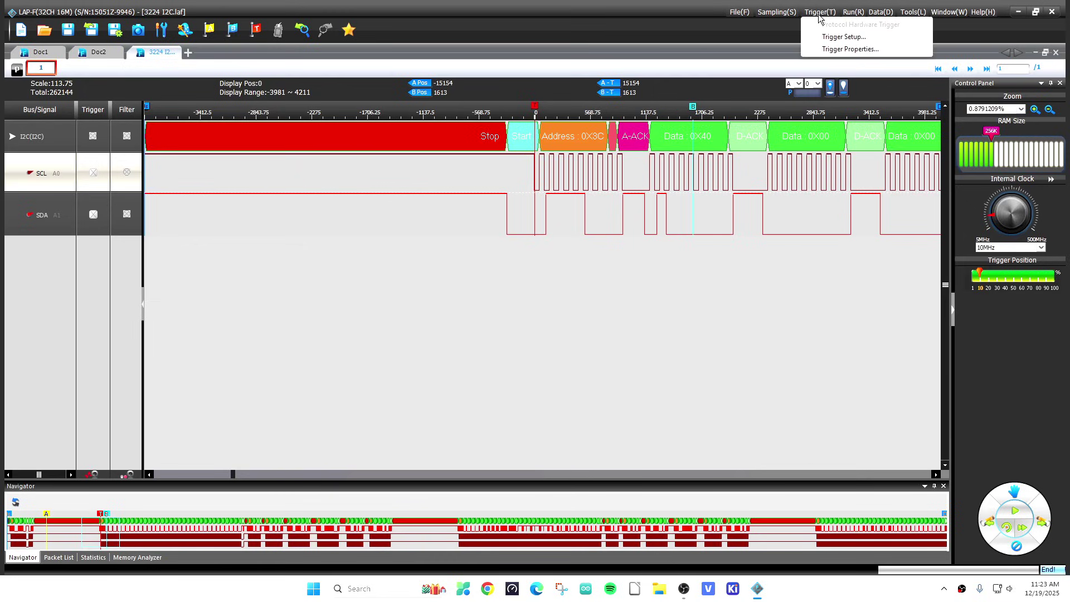
pyautogui.click(844, 37)
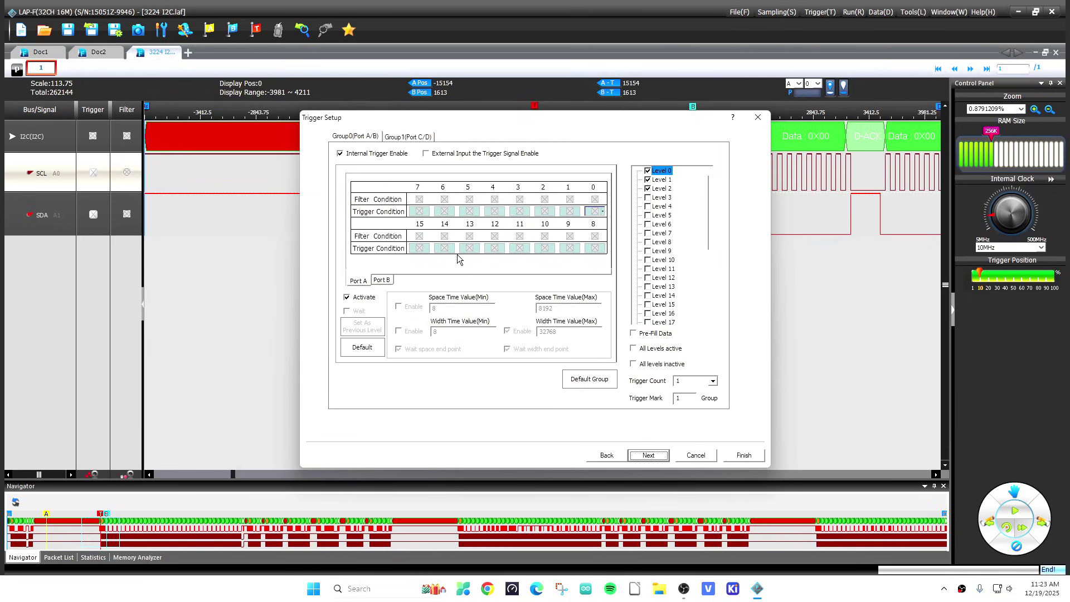
pyautogui.click(383, 282)
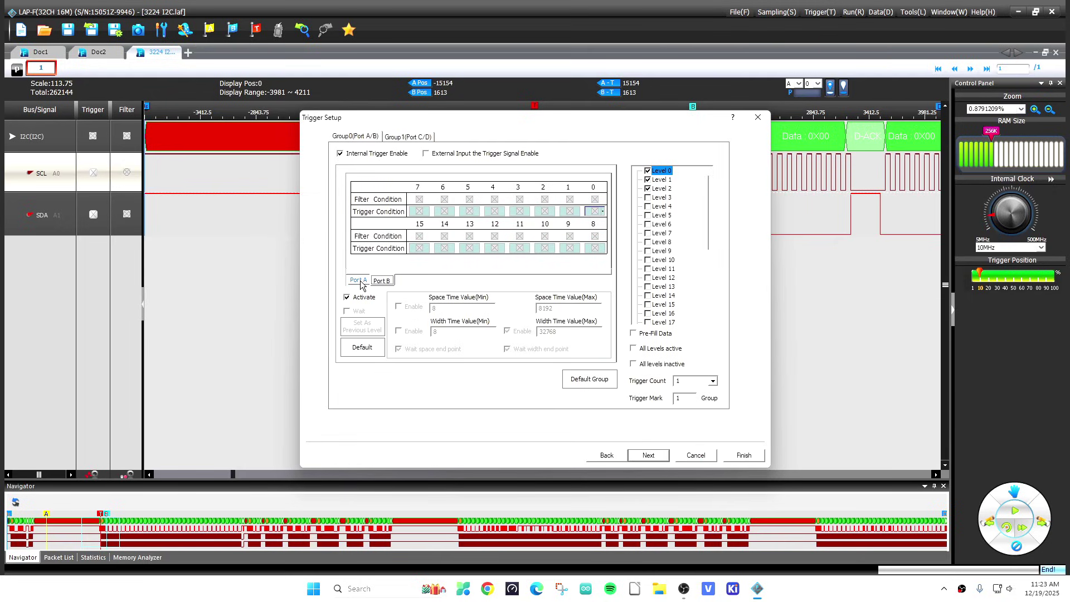
pyautogui.click(360, 282)
# - Set Level 0's bit 0 (SCL) condition to a falling edge and confirm
pyautogui.click(661, 180)
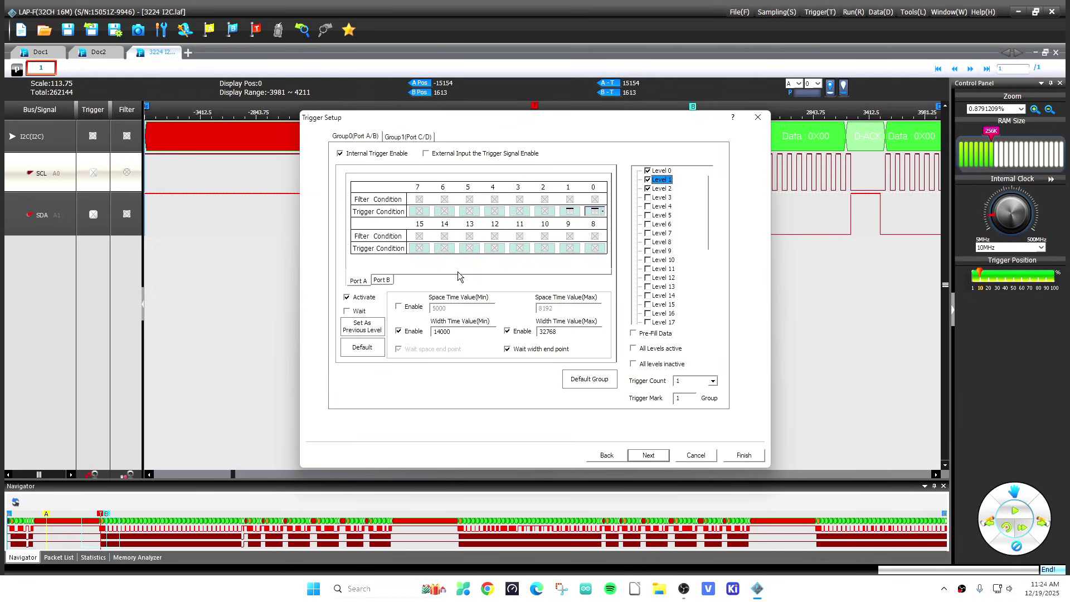
pyautogui.click(659, 189)
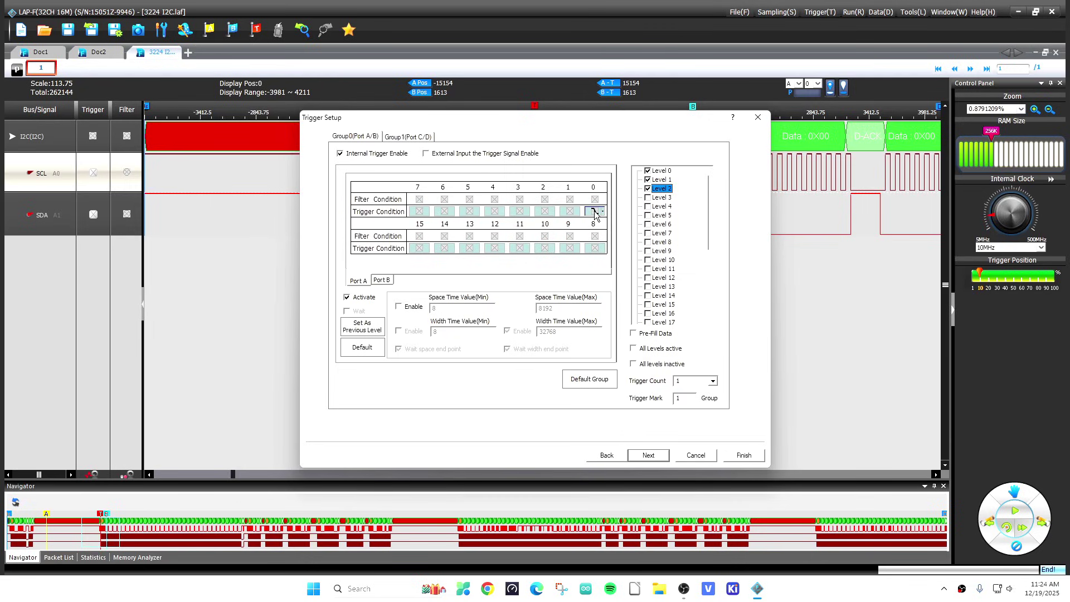
pyautogui.click(665, 171)
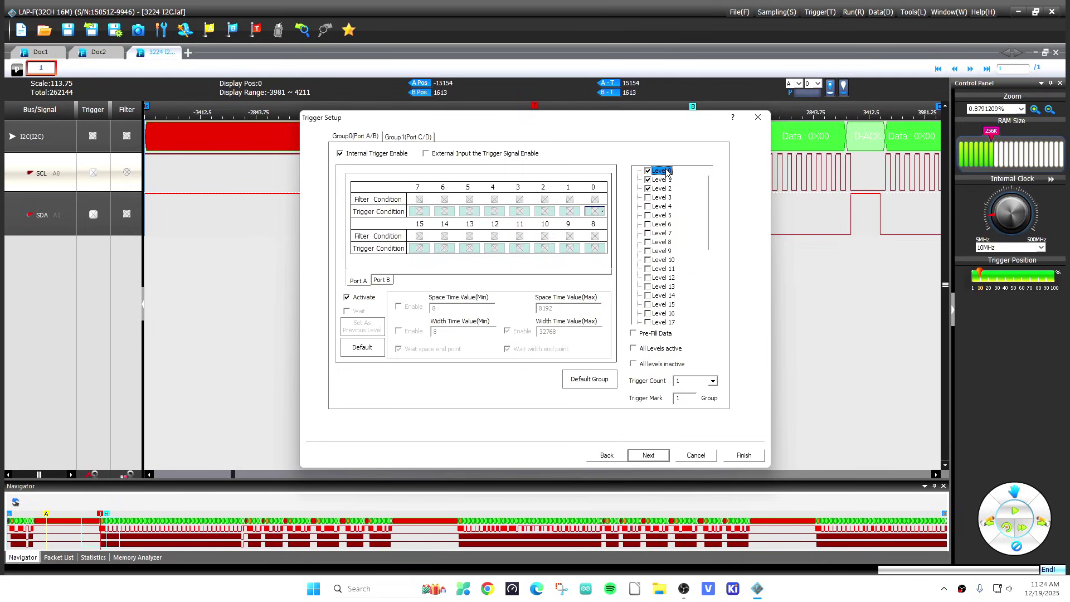
pyautogui.click(594, 213)
pyautogui.click(647, 454)
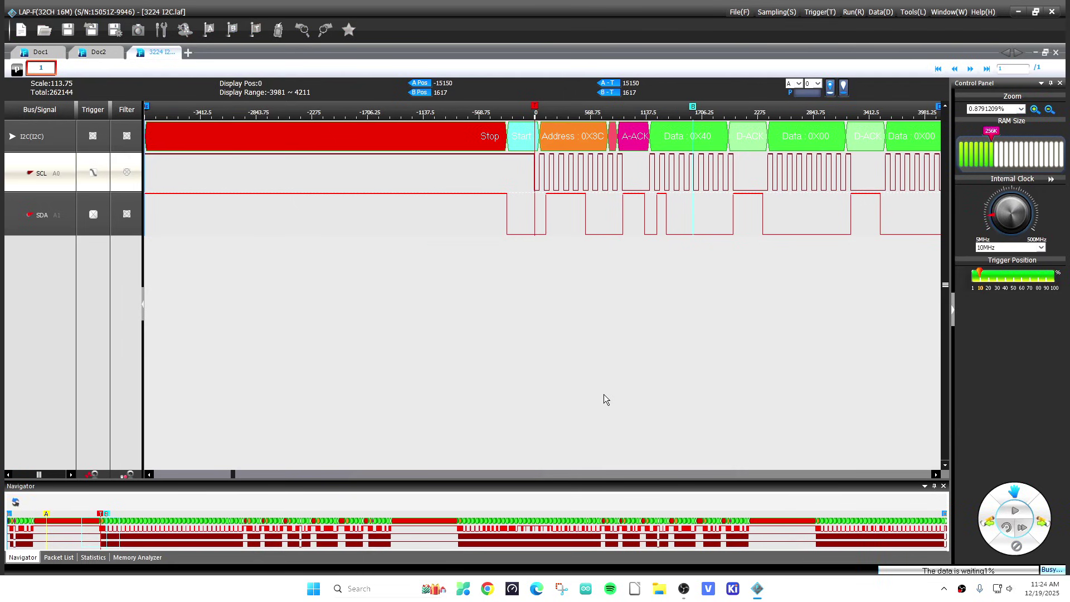
# - Zoom and pan the capture to read Address 0X3C and Data 0X00, 0X22, 0X00, 0X07
pyautogui.scroll(-4, 462, 317)
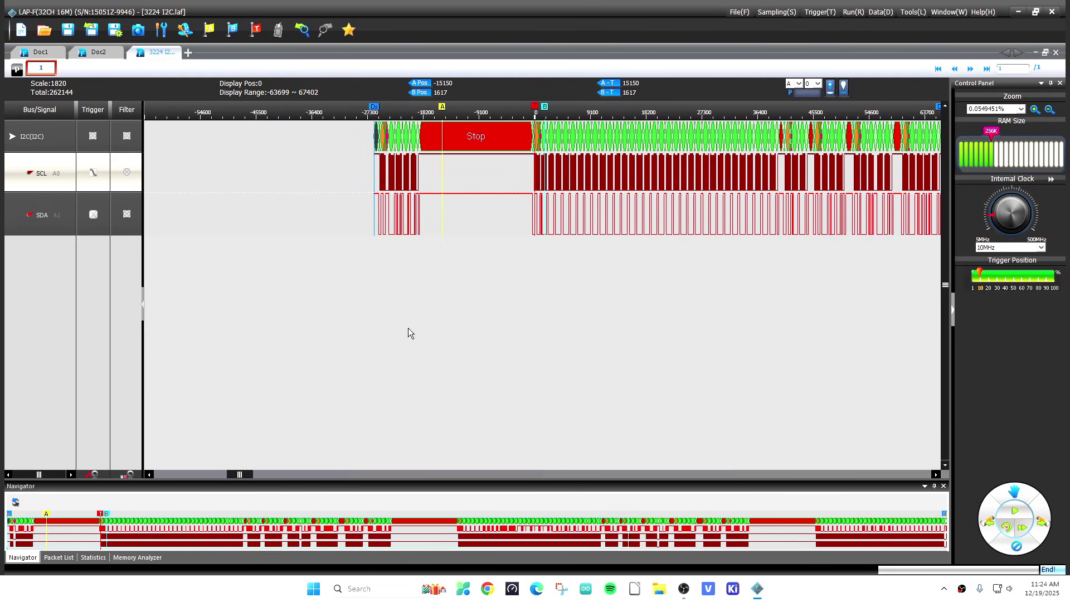
pyautogui.scroll(3, 408, 329)
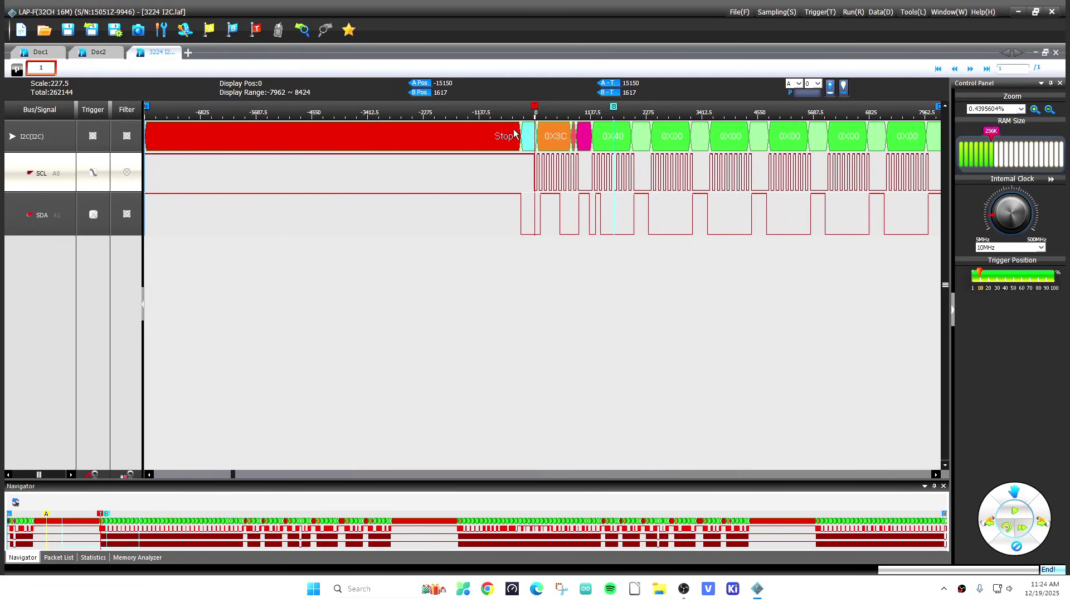
pyautogui.moveTo(560, 147)
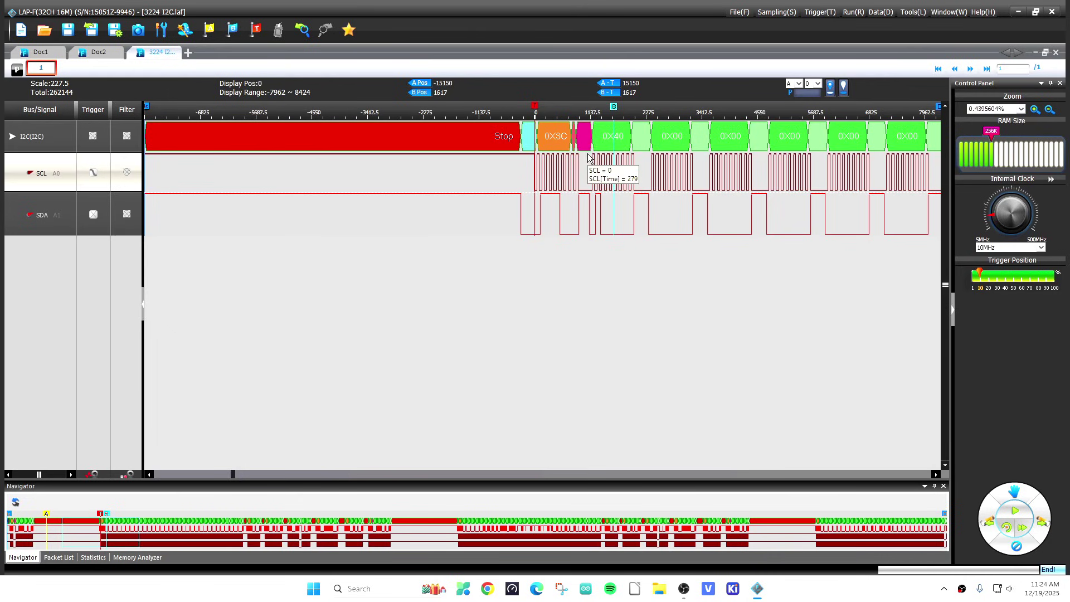
pyautogui.scroll(-2, 590, 159)
pyautogui.scroll(-1, 590, 159)
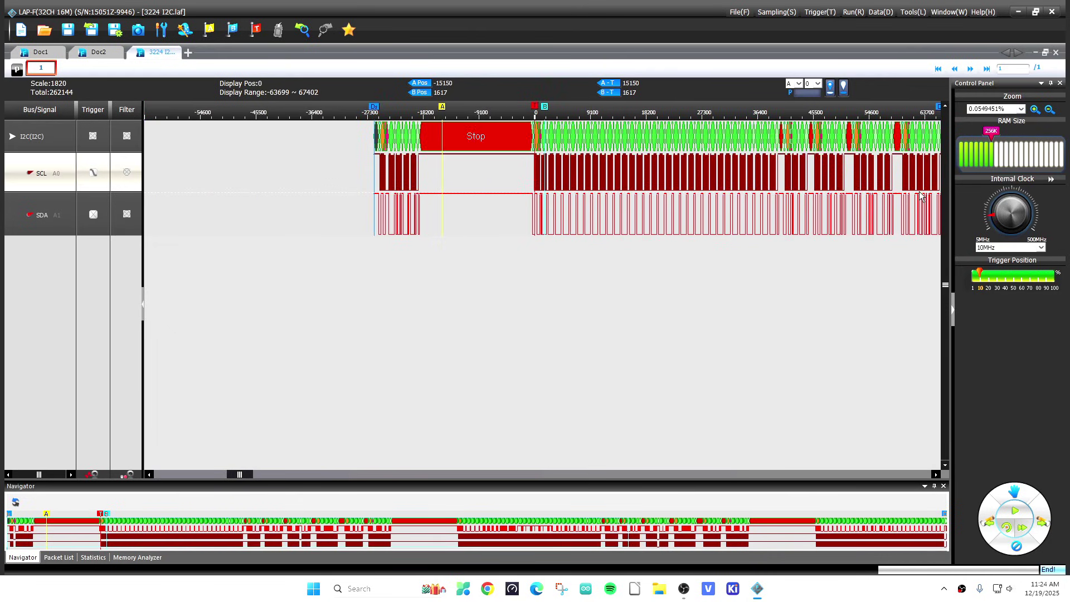
pyautogui.hscroll(-2, 892, 204)
pyautogui.hscroll(6, 812, 215)
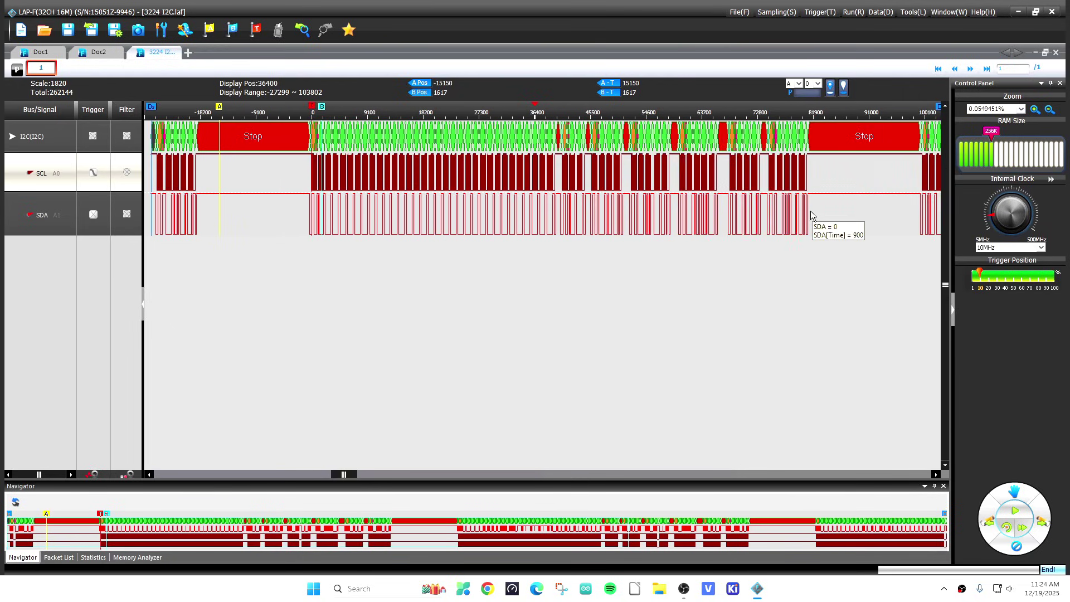
pyautogui.hscroll(3, 811, 215)
pyautogui.scroll(3, 427, 159)
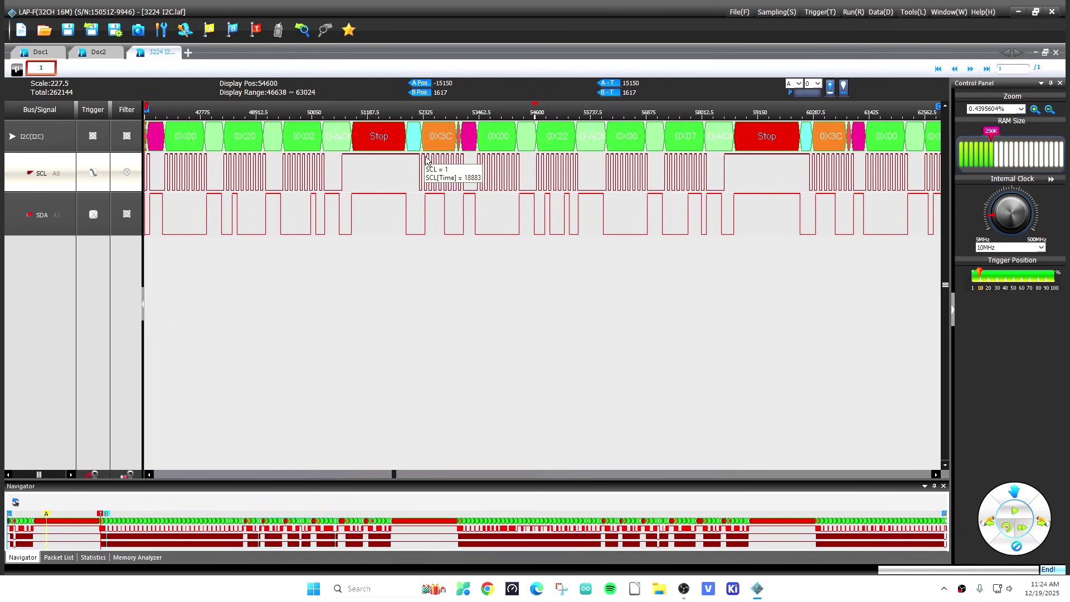
pyautogui.scroll(1, 422, 162)
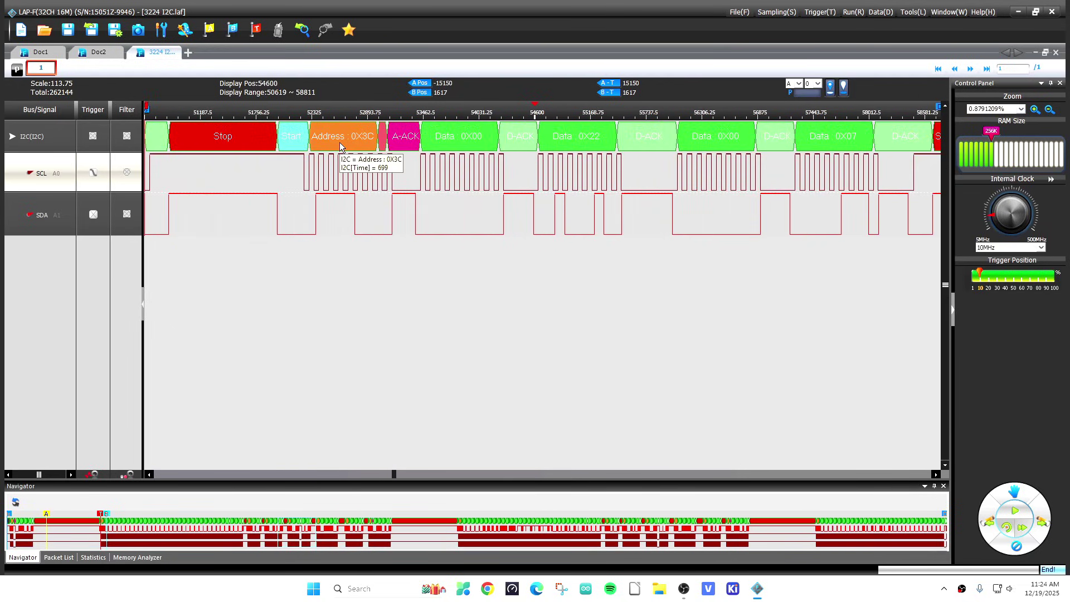
pyautogui.moveTo(426, 153)
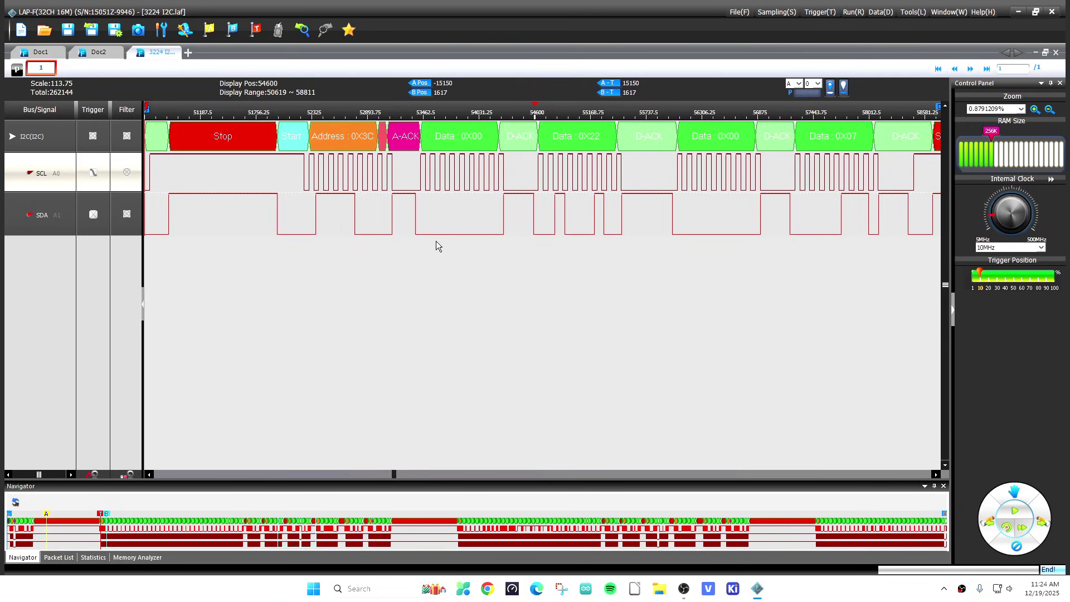
pyautogui.scroll(-3, 435, 238)
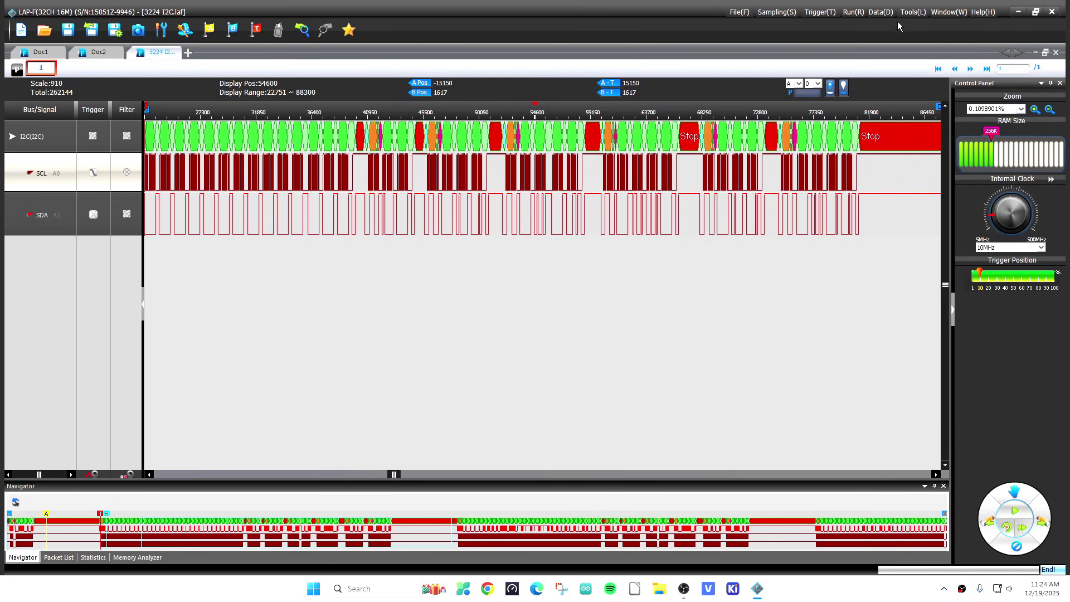
# - Start adding a new bus and choose the I2C protocol analyzer
pyautogui.click(825, 17)
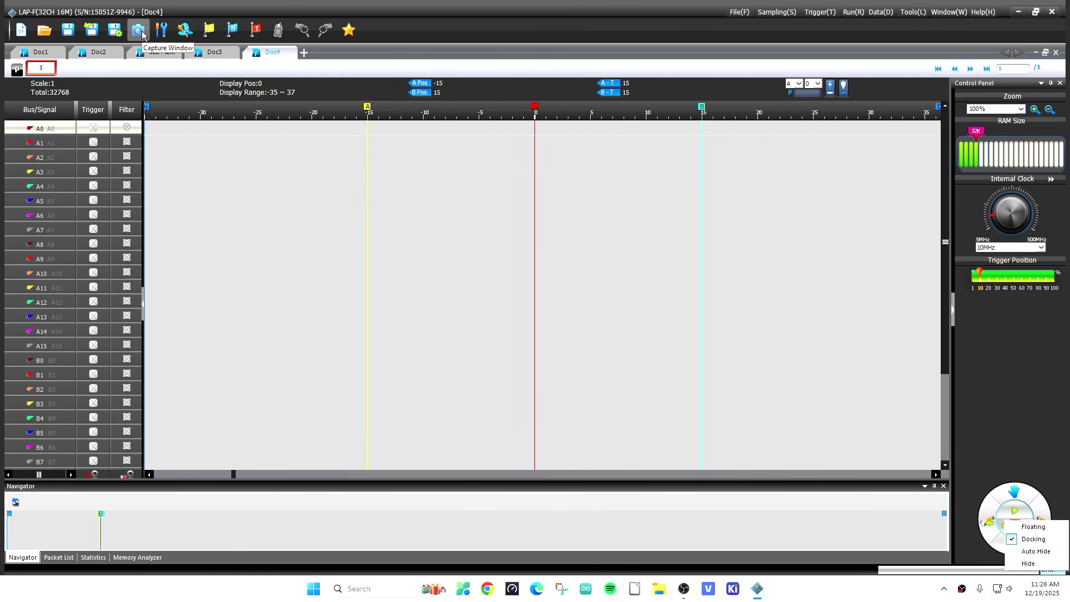
pyautogui.click(184, 31)
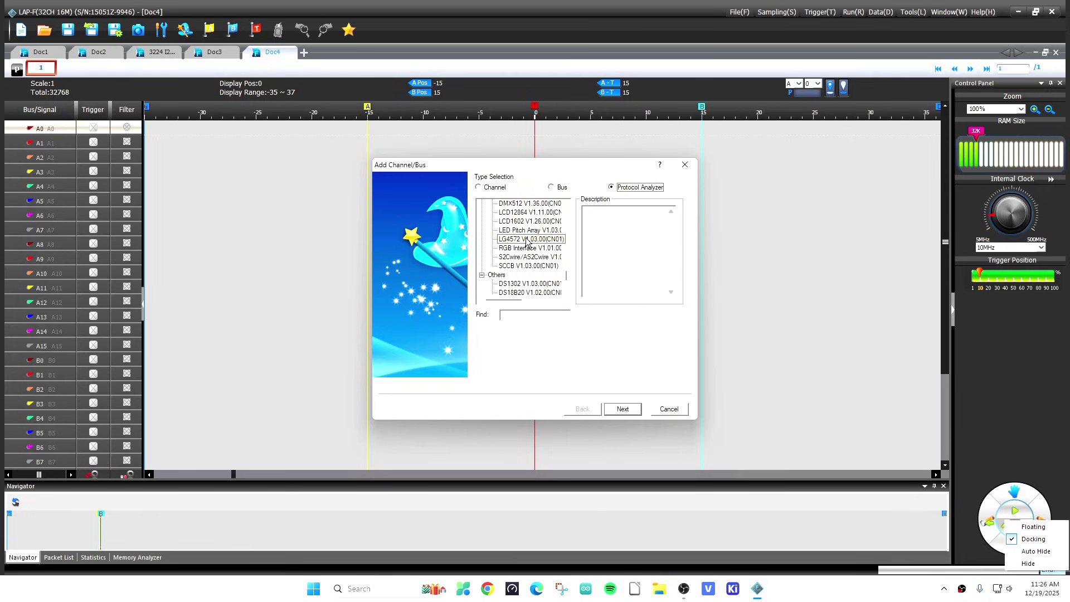
pyautogui.click(526, 230)
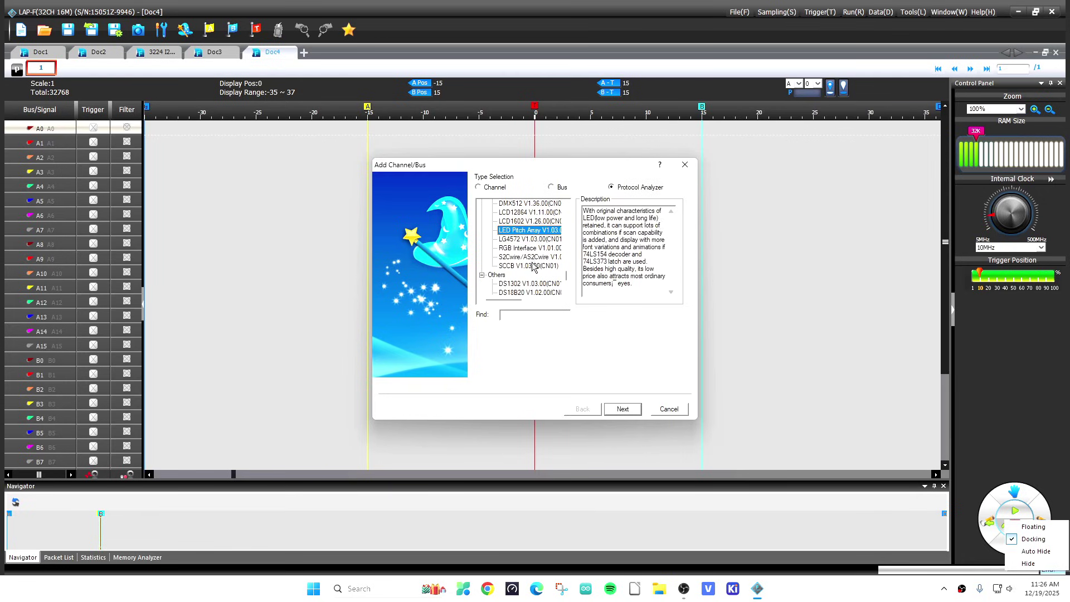
pyautogui.scroll(6, 560, 234)
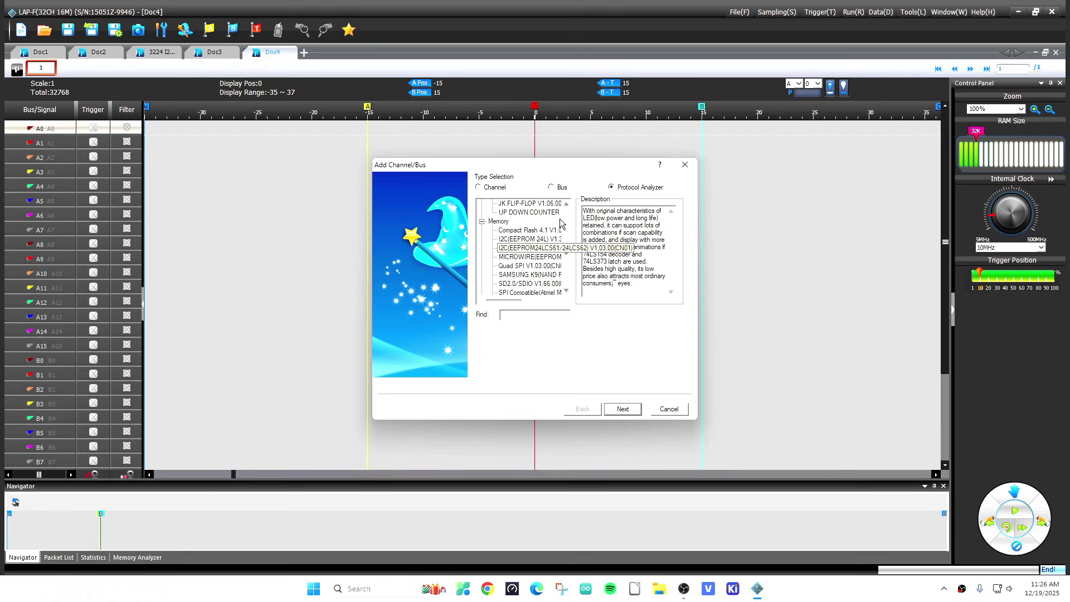
pyautogui.scroll(10, 560, 223)
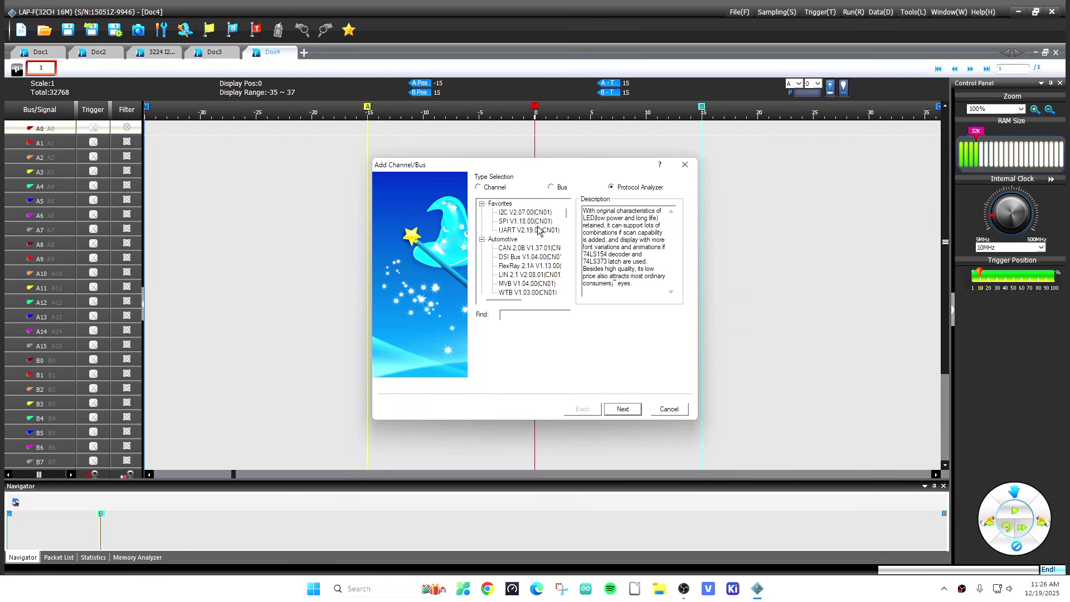
pyautogui.click(519, 216)
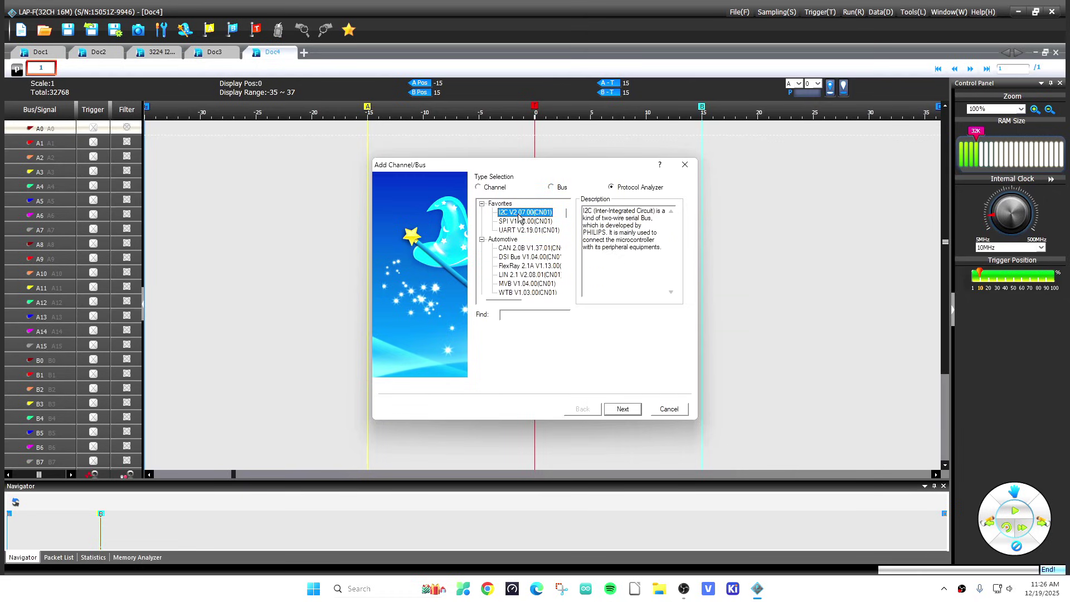
pyautogui.click(613, 410)
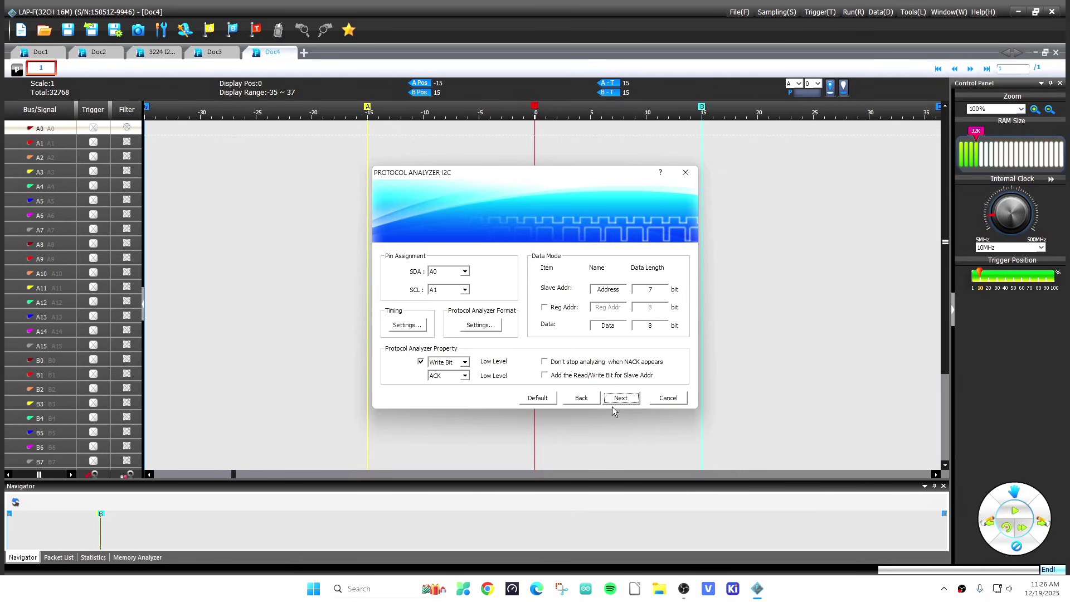
# - Assign SDA to A1 and SCL to A0, keep the name BUS0, and finish
pyautogui.click(466, 272)
pyautogui.click(446, 289)
pyautogui.click(450, 291)
pyautogui.scroll(3, 444, 303)
pyautogui.click(442, 301)
pyautogui.click(620, 399)
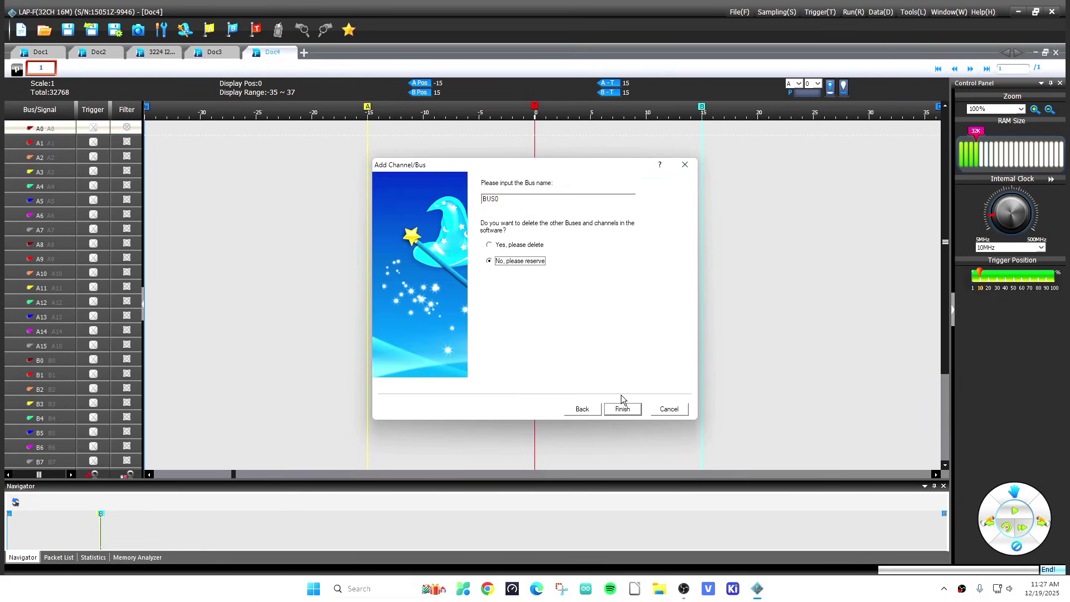
pyautogui.click(622, 410)
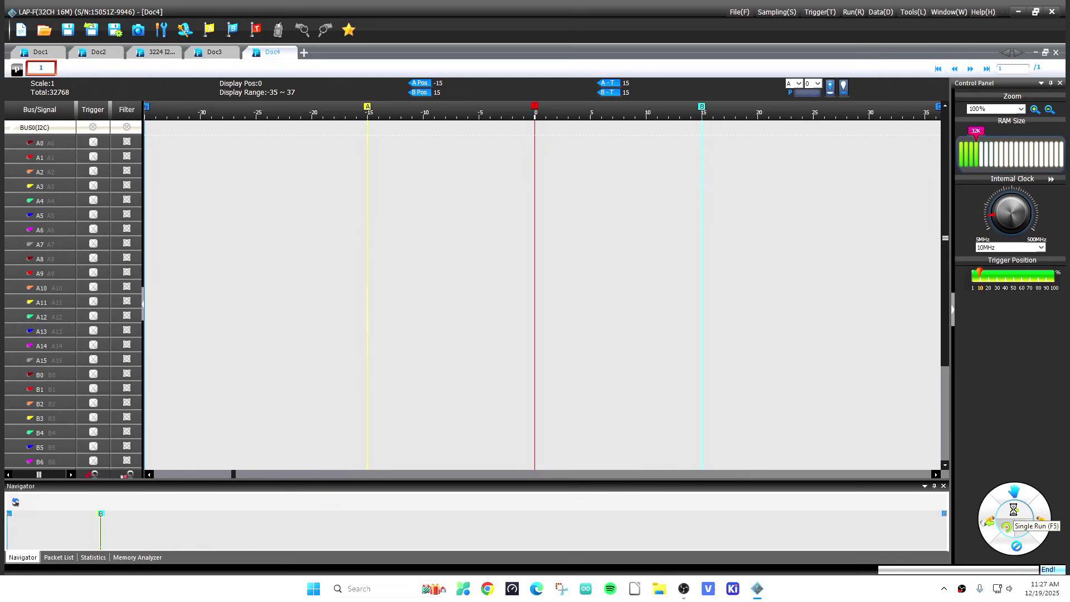
# - Run a single capture and activate the first protocol hardware trigger pattern
pyautogui.click(1014, 510)
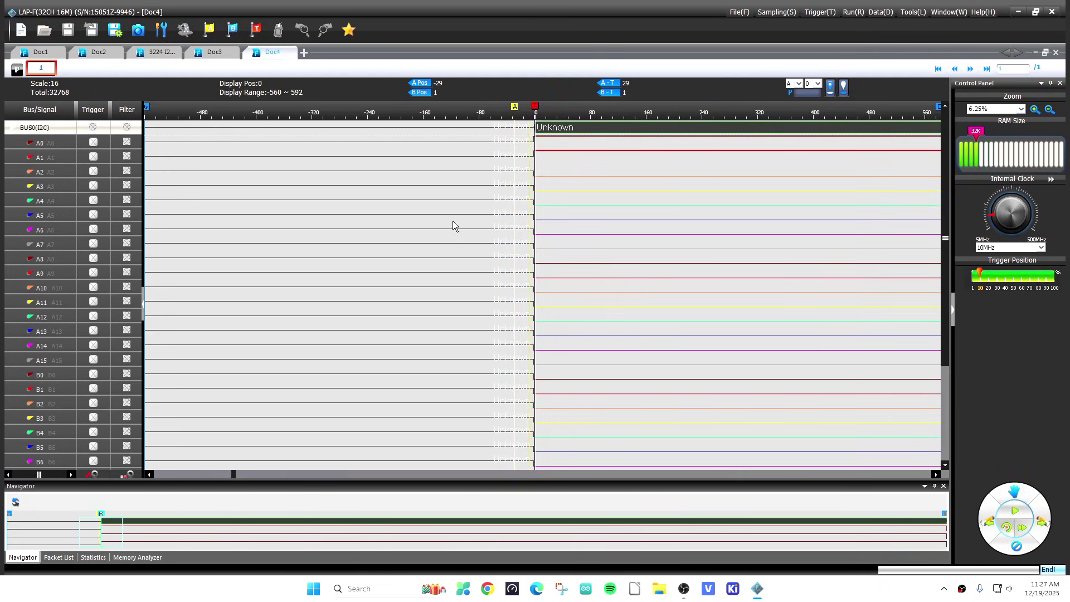
pyautogui.click(815, 12)
pyautogui.click(823, 25)
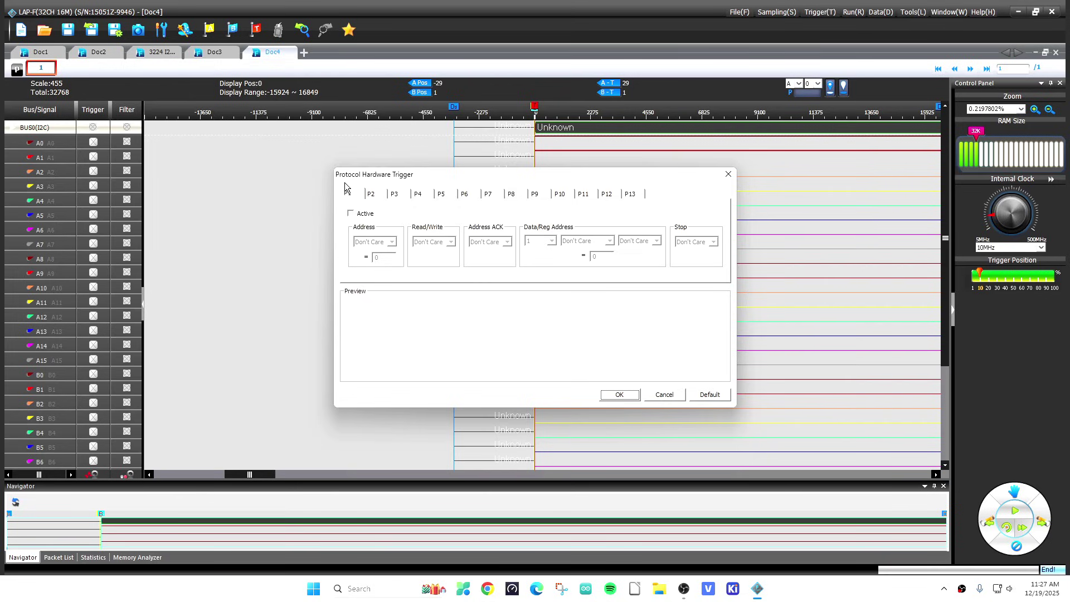
pyautogui.click(351, 213)
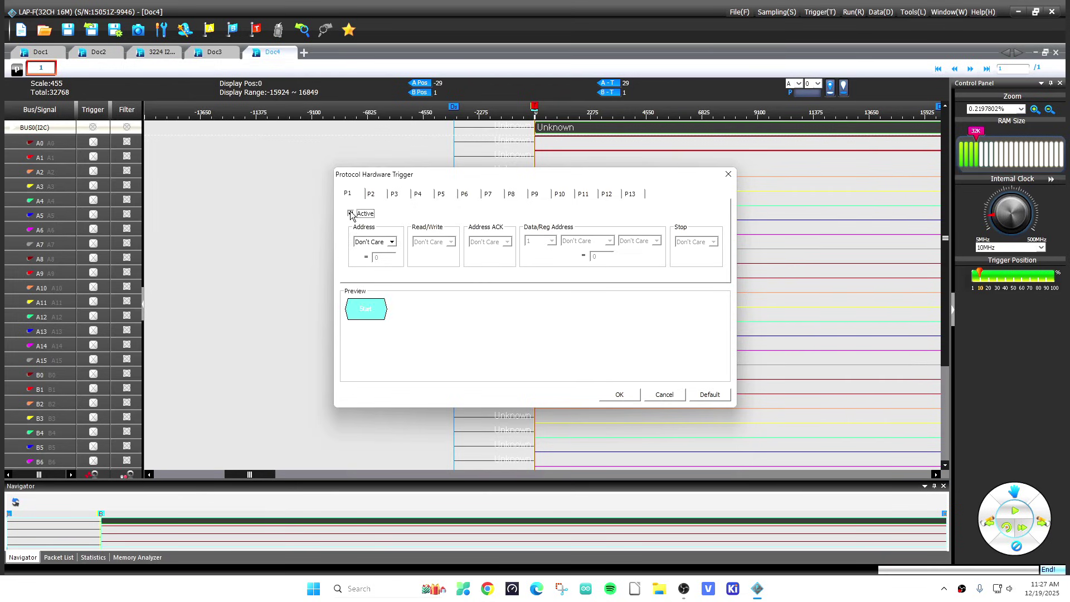
# - Set the protocol trigger to match Address 0X3C on Write transactions
pyautogui.click(364, 240)
pyautogui.click(369, 258)
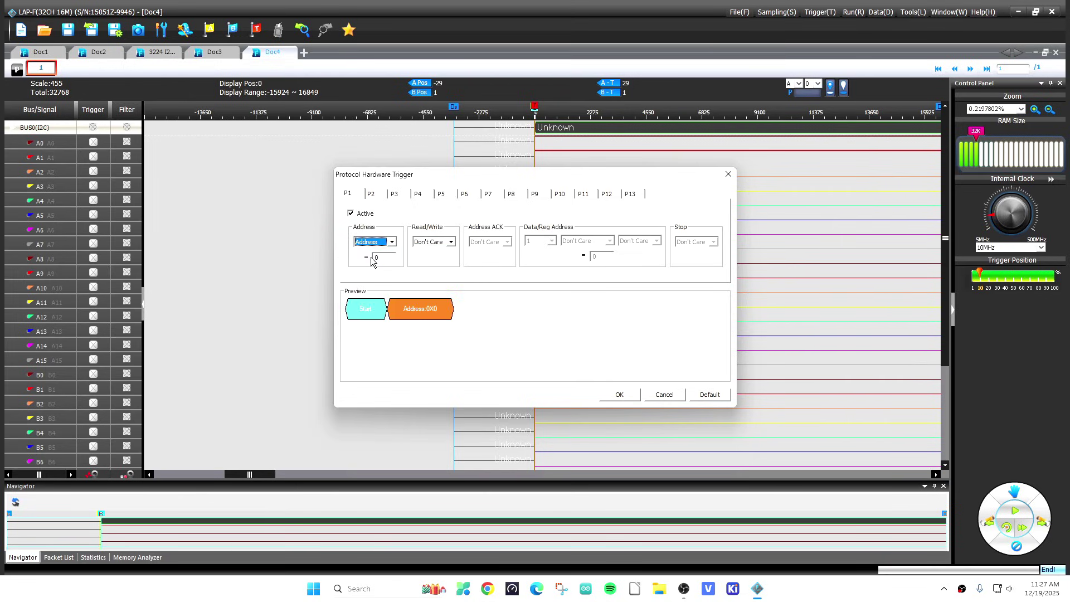
pyautogui.click(424, 243)
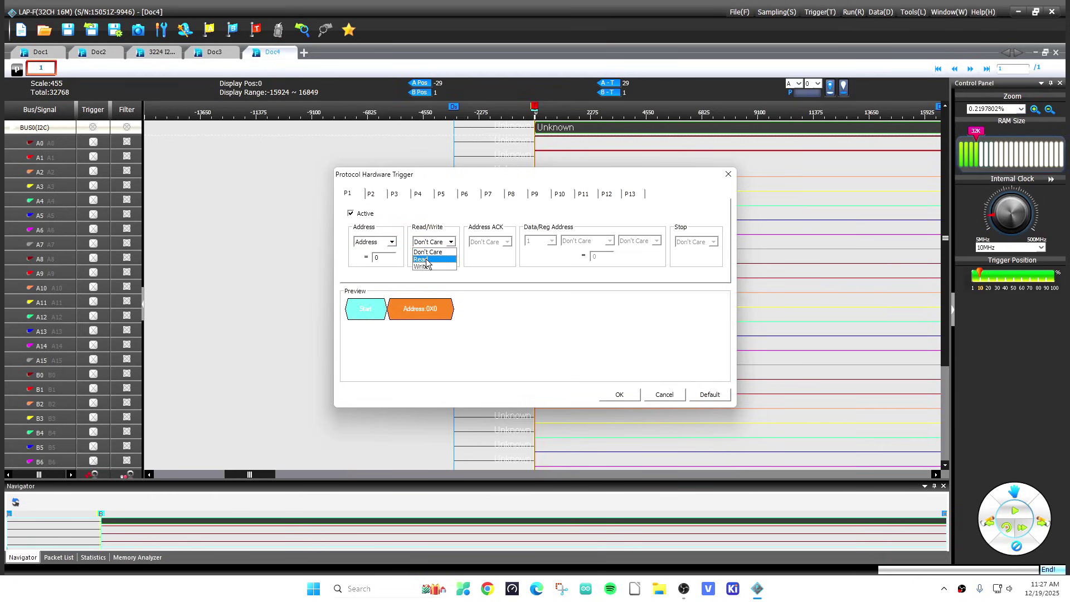
pyautogui.click(423, 266)
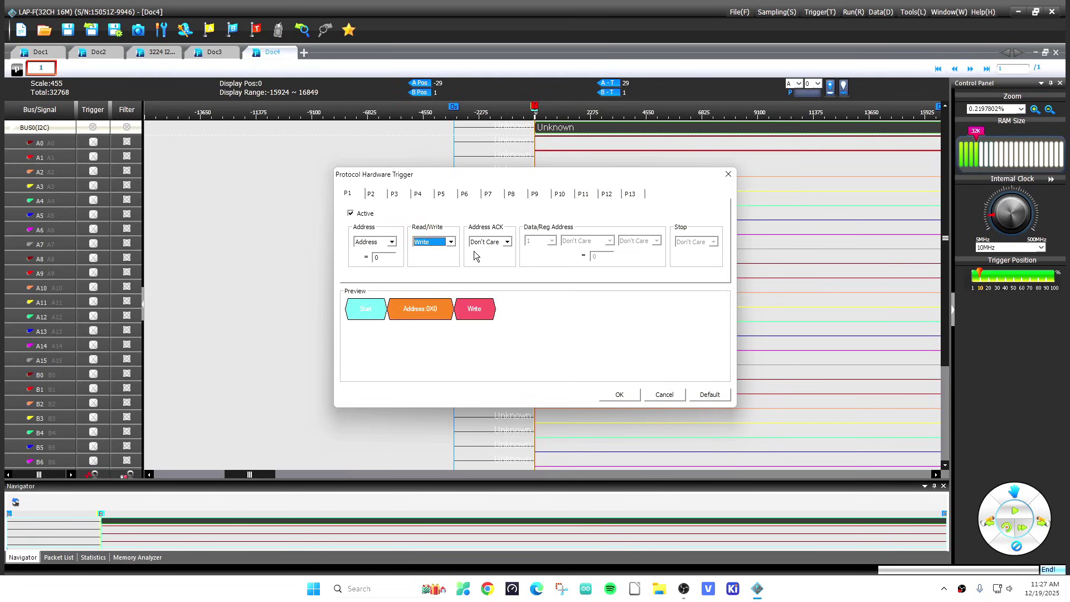
pyautogui.click(382, 256)
pyautogui.click(625, 397)
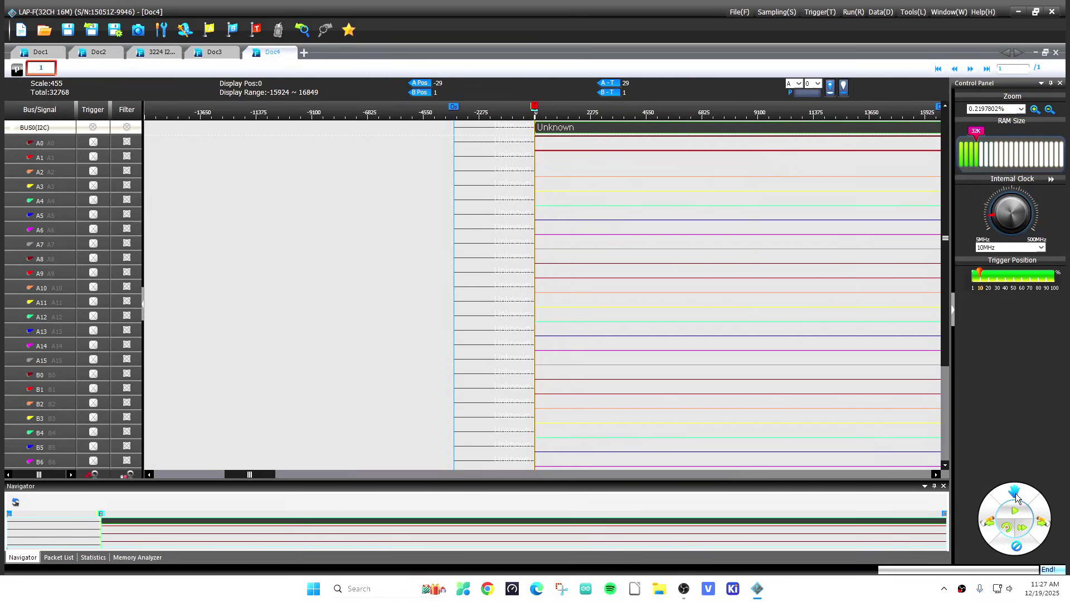
# - Run a single capture on the 0X3C write trigger and enlarge the BUS0(I2C) row
pyautogui.click(1015, 510)
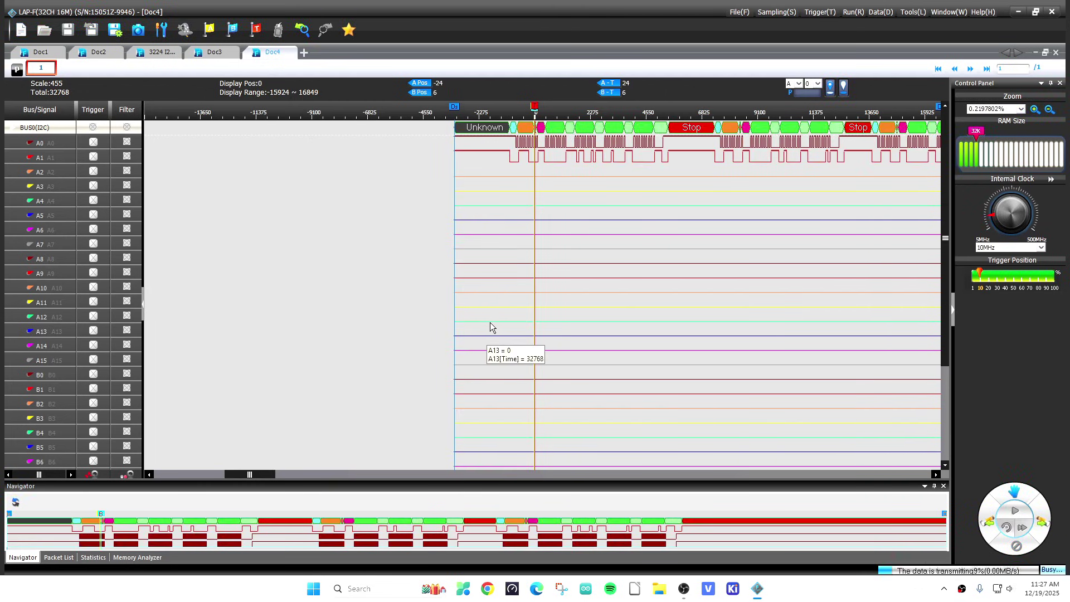
pyautogui.scroll(2, 487, 182)
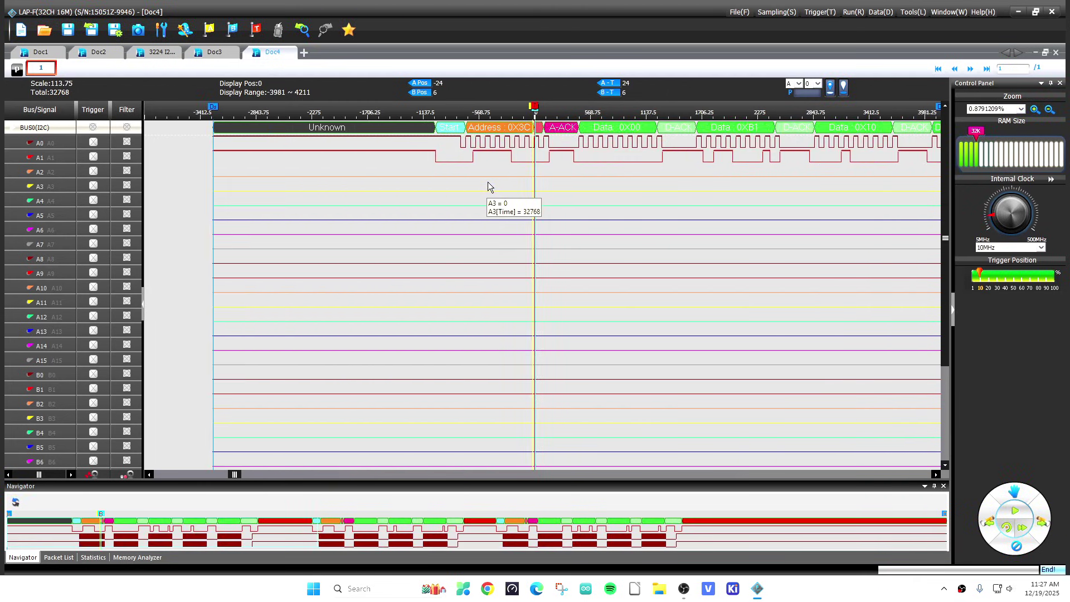
pyautogui.moveTo(53, 135); pyautogui.dragTo(52, 183)
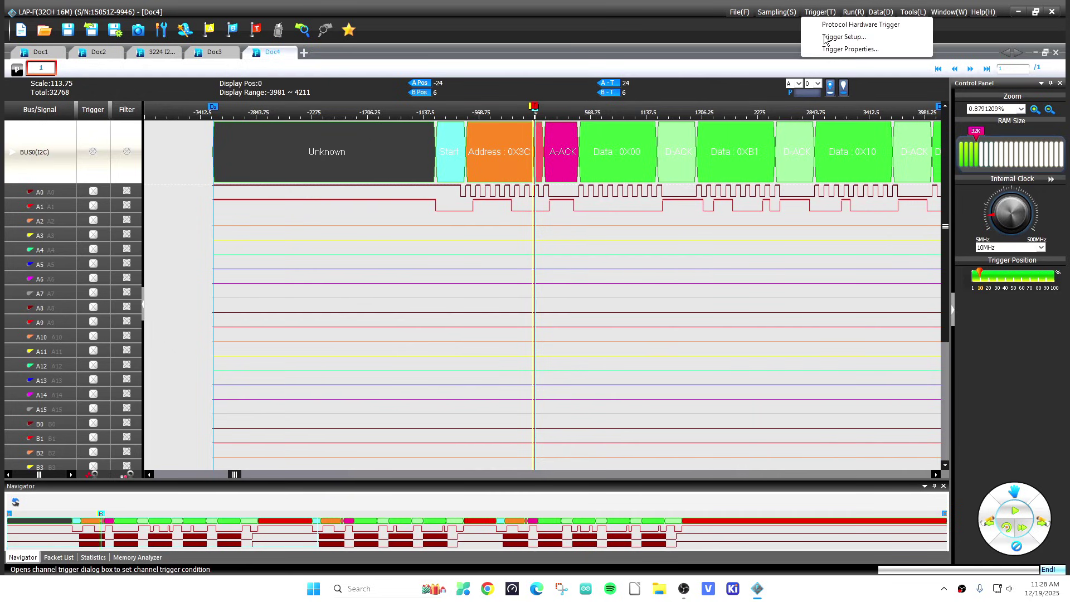
# - Set the Protocol Hardware Trigger to require Address ACK and a first Data byte of 00
pyautogui.click(826, 25)
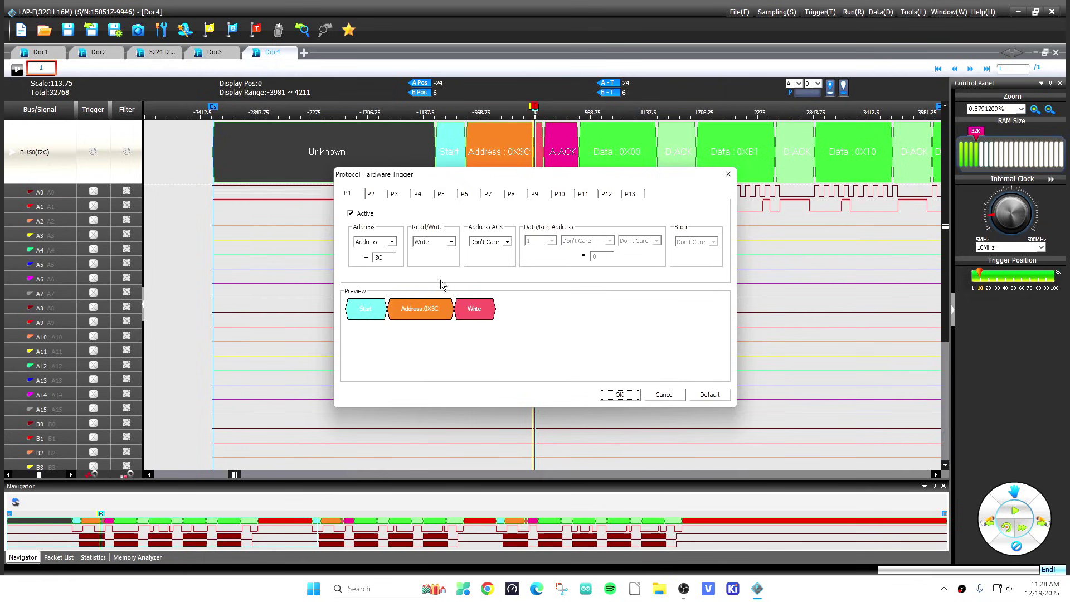
pyautogui.click(482, 242)
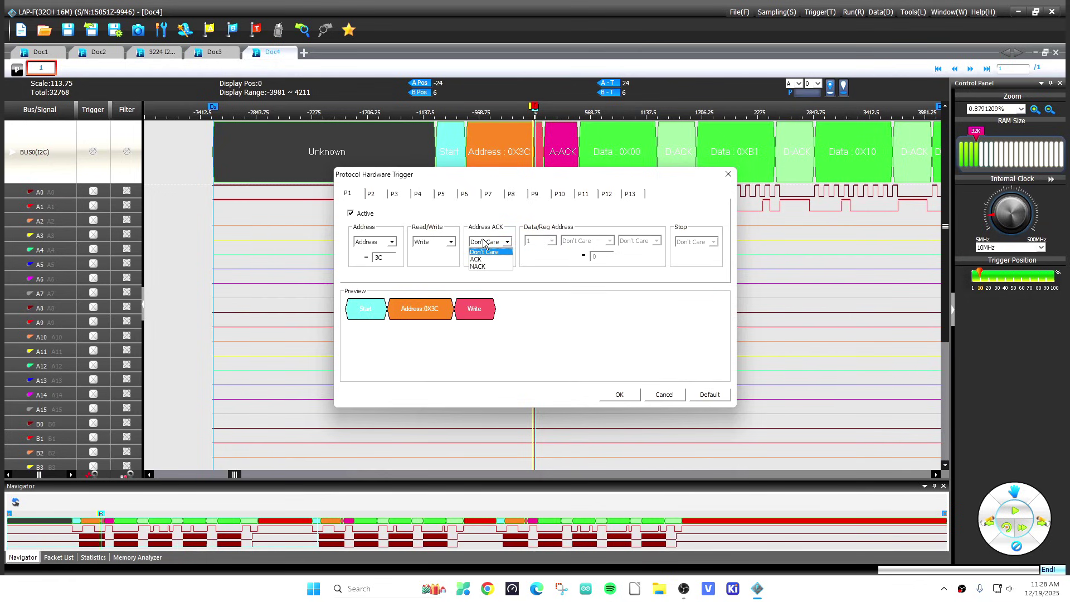
pyautogui.click(494, 258)
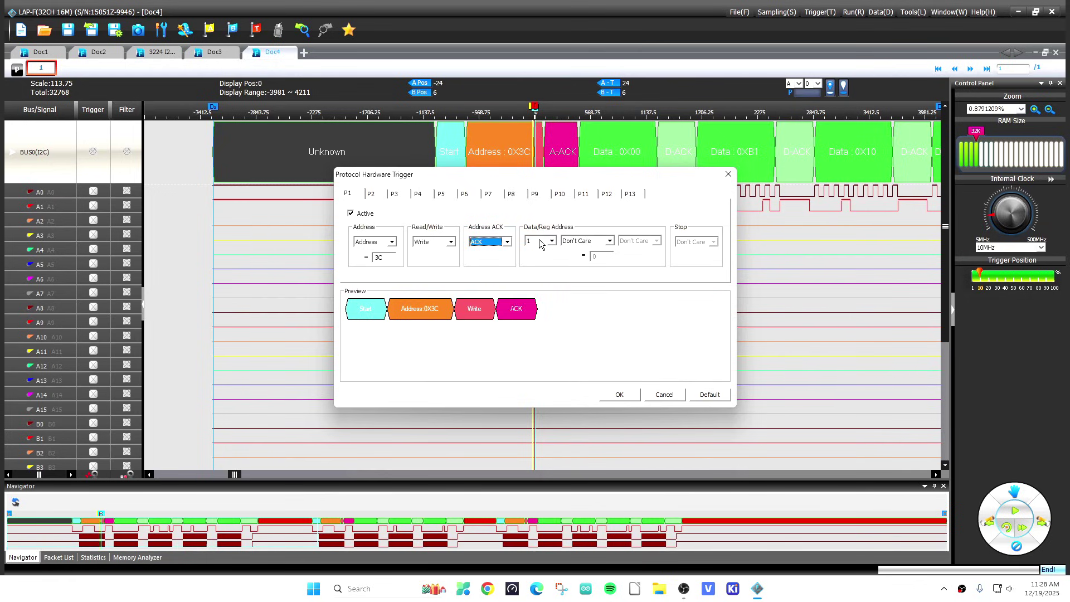
pyautogui.click(575, 242)
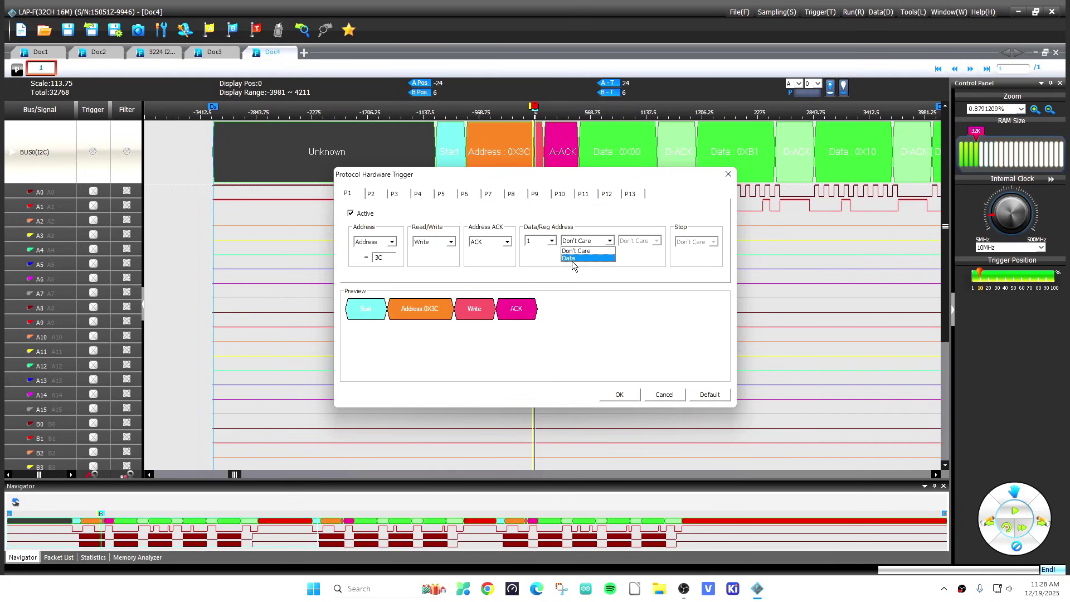
pyautogui.click(573, 258)
pyautogui.click(594, 256)
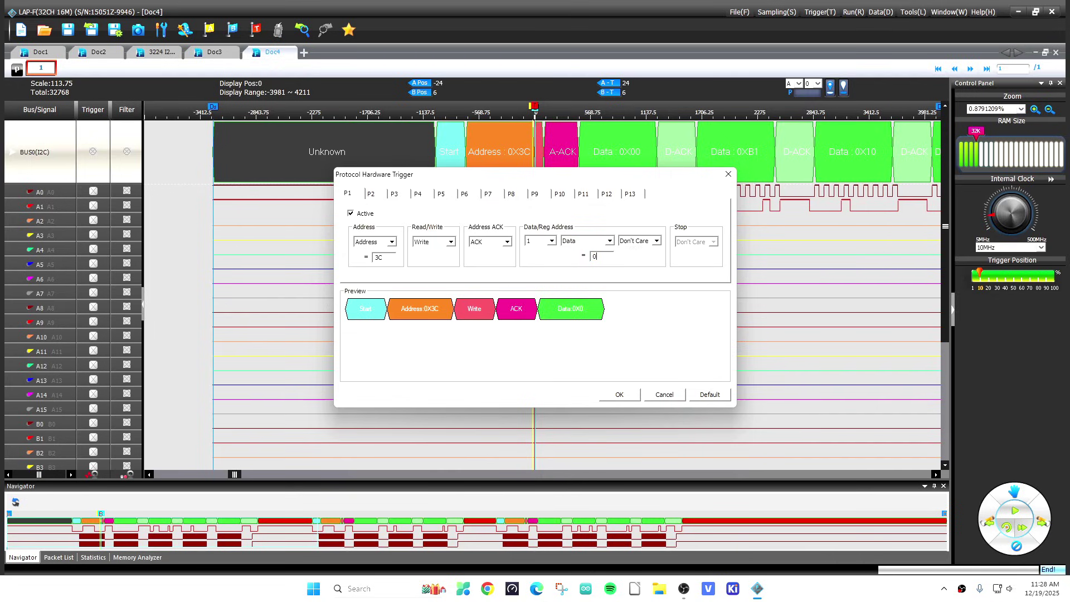
pyautogui.write('00')
pyautogui.click(618, 395)
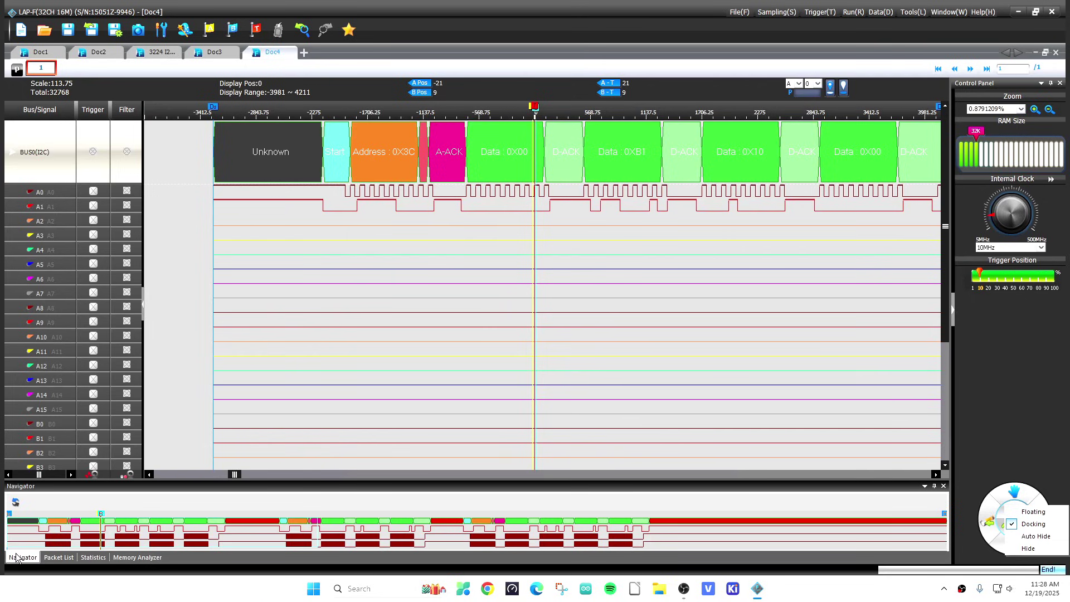
# - Show the Packet List and maximize it to display the 0X3C write packets
pyautogui.click(60, 557)
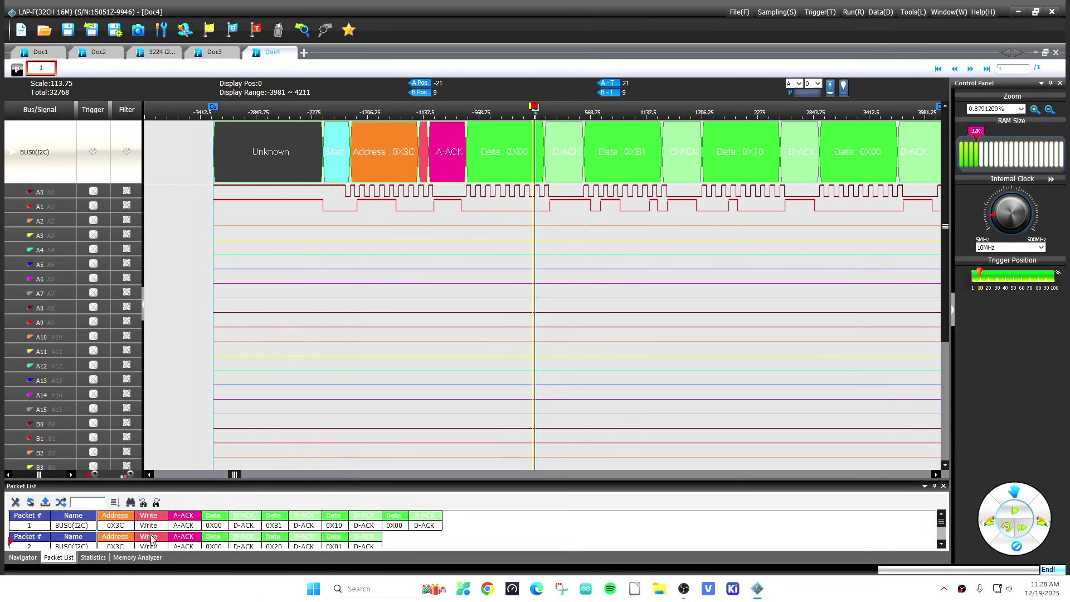
pyautogui.doubleClick(248, 480)
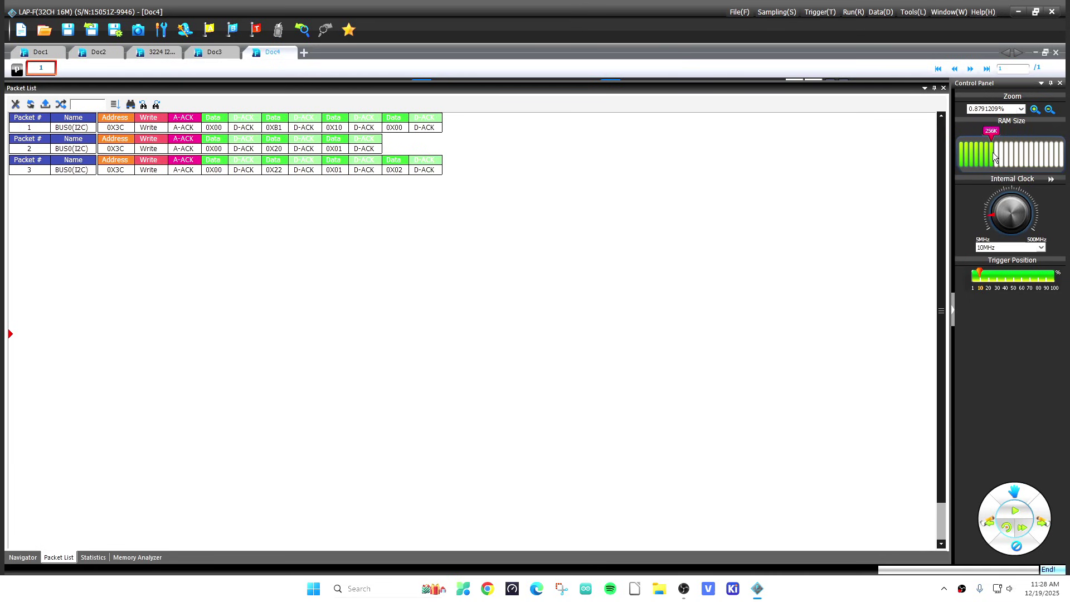
# - Run a new single 256K capture, then view the Memory Analyzer and Navigator overview
pyautogui.click(1014, 511)
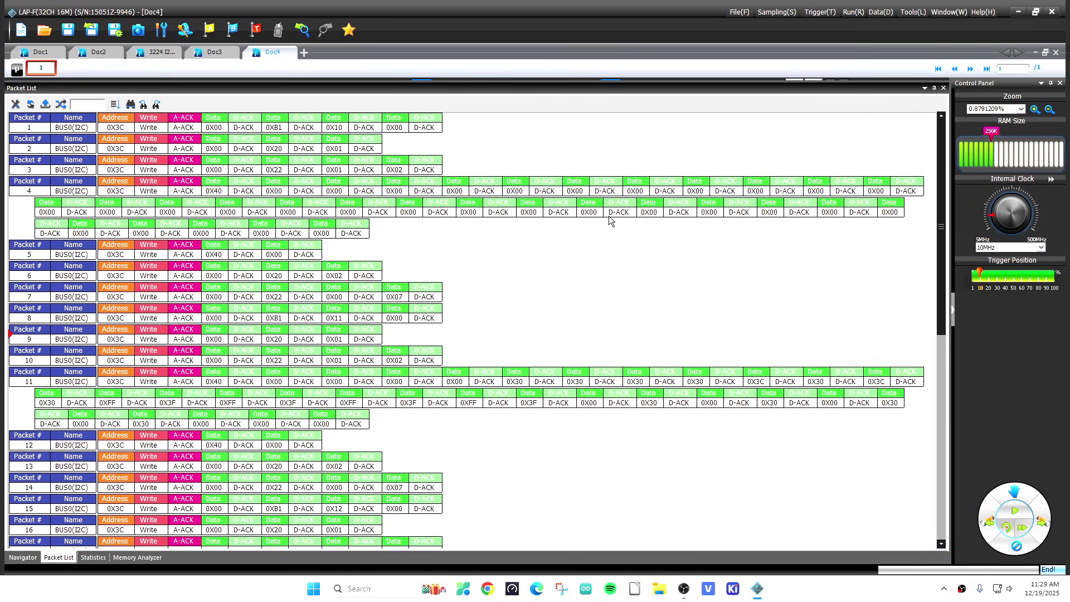
pyautogui.click(119, 558)
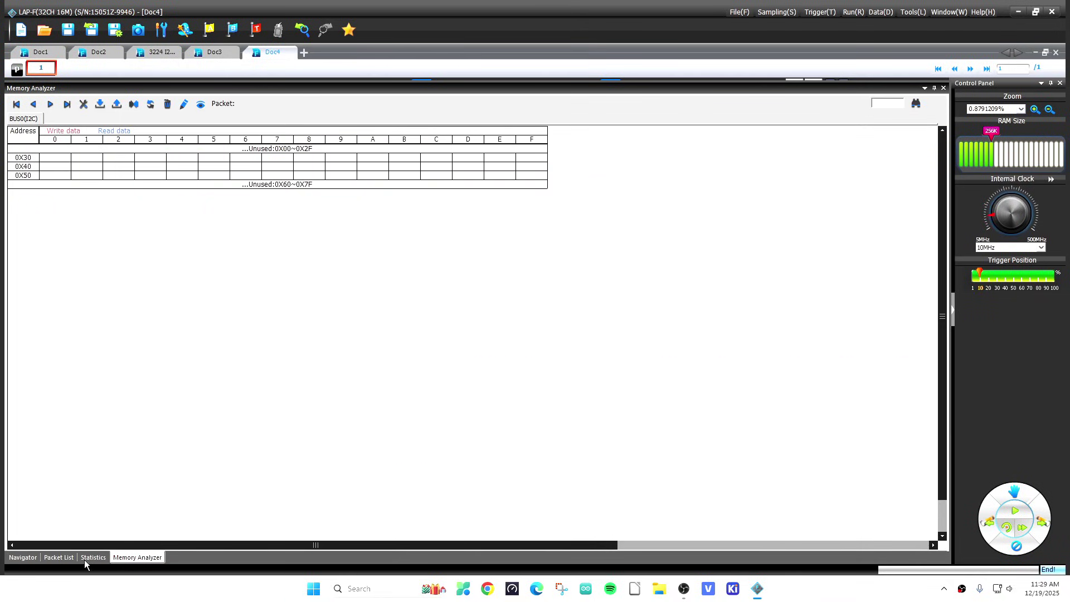
pyautogui.click(32, 558)
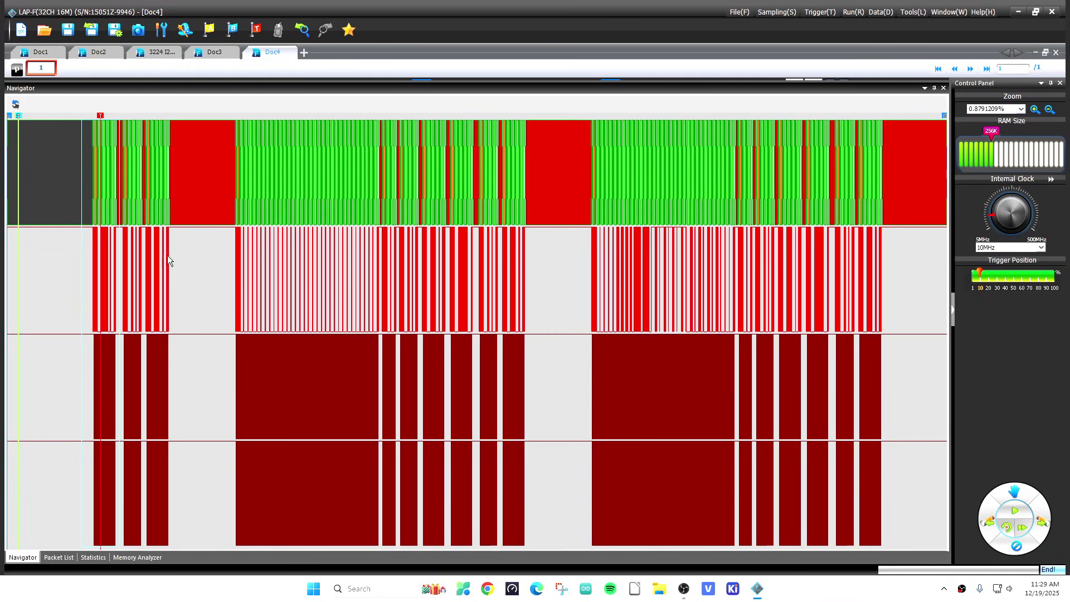